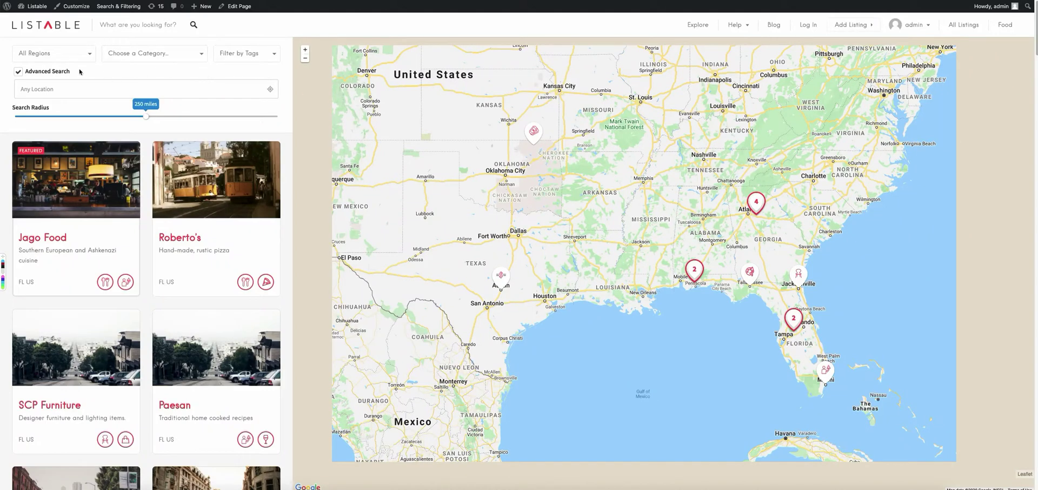
# Step: Toggle the Advanced Search checkbox above the listings to examine its location field and search radius, leaving it unchecked
pyautogui.click(18, 74)
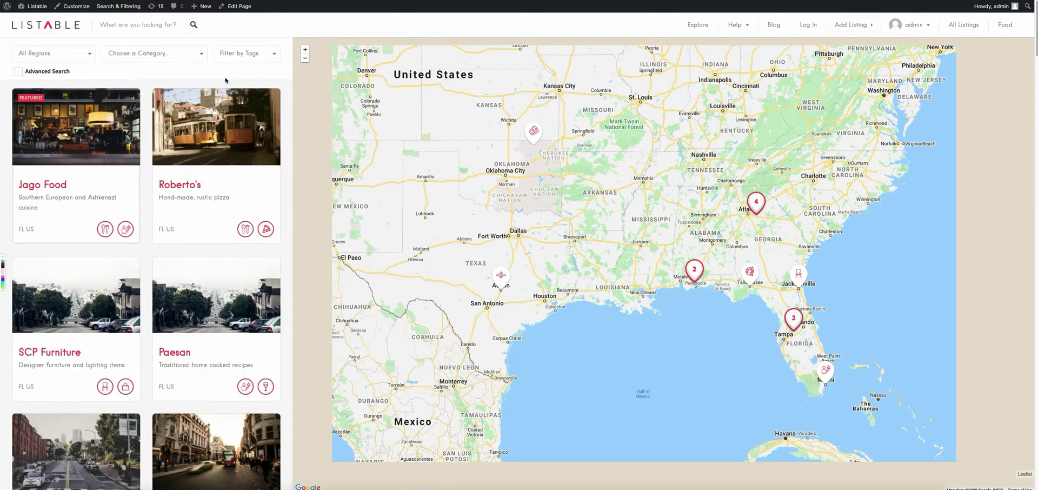
pyautogui.click(20, 72)
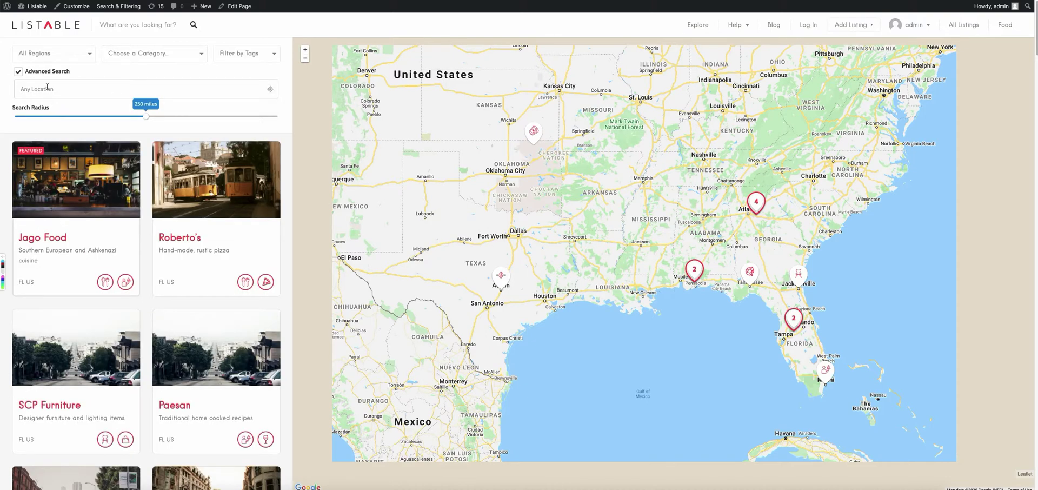
pyautogui.click(77, 91)
pyautogui.click(135, 87)
pyautogui.click(17, 72)
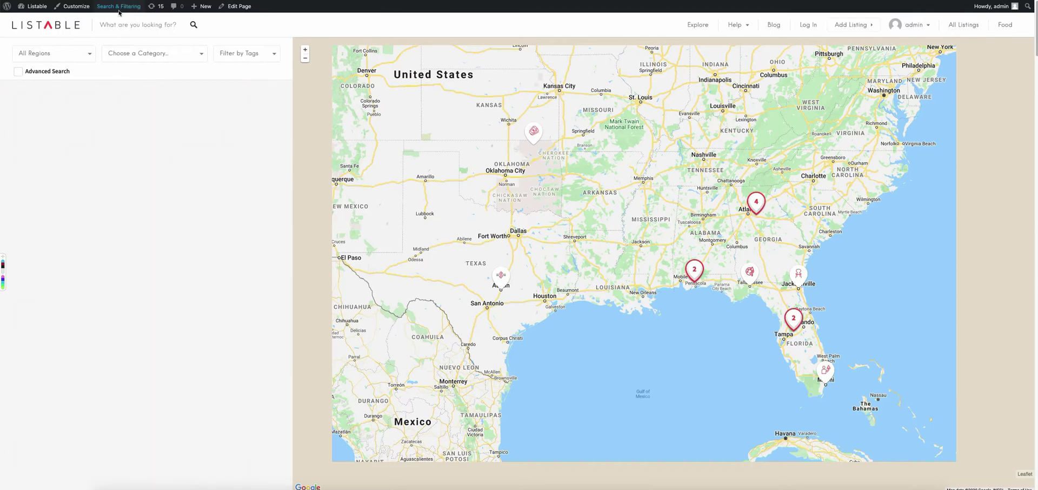
# Step: Open the Search & Filtering section list in a new browser tab and disable the Advanced Search section
pyautogui.moveTo(118, 6)
pyautogui.rightClick(111, 31)
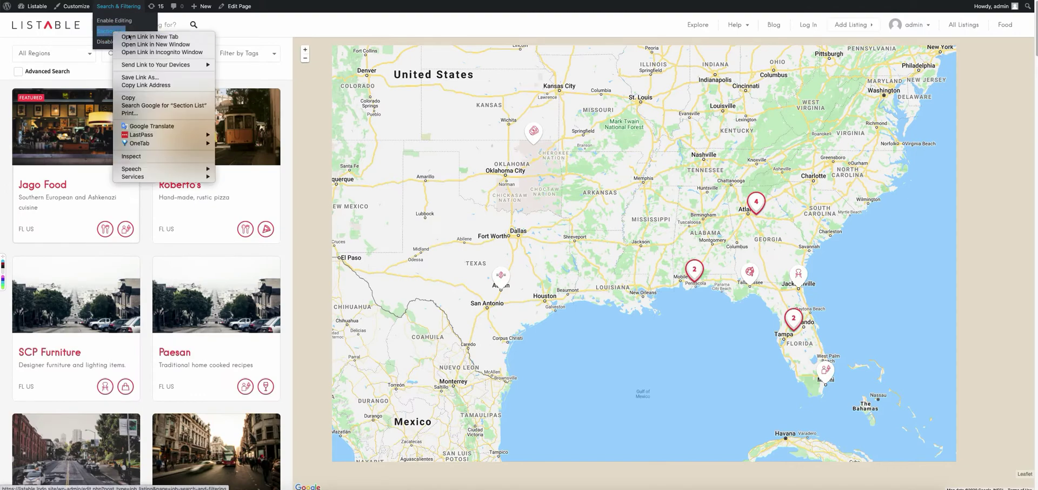
pyautogui.press('Escape')
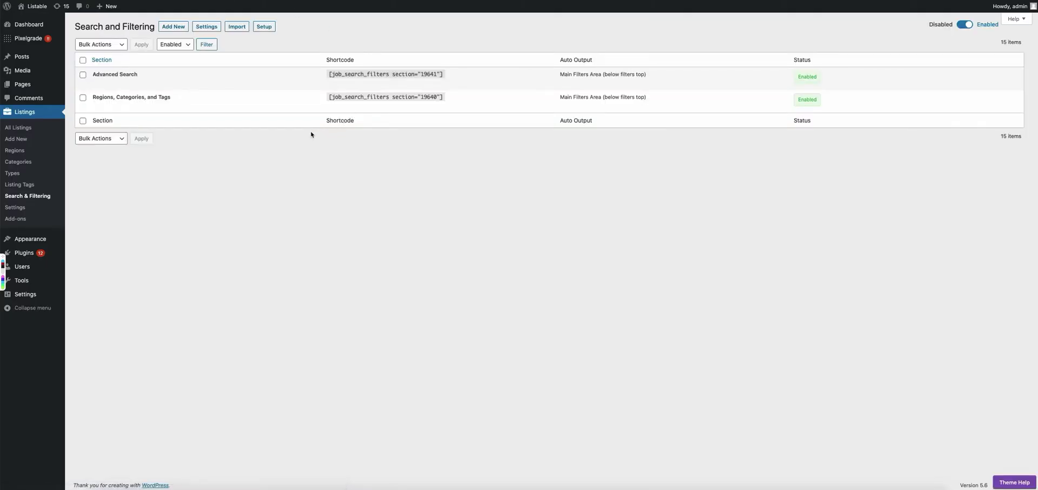
pyautogui.moveTo(200, 77)
pyautogui.click(139, 82)
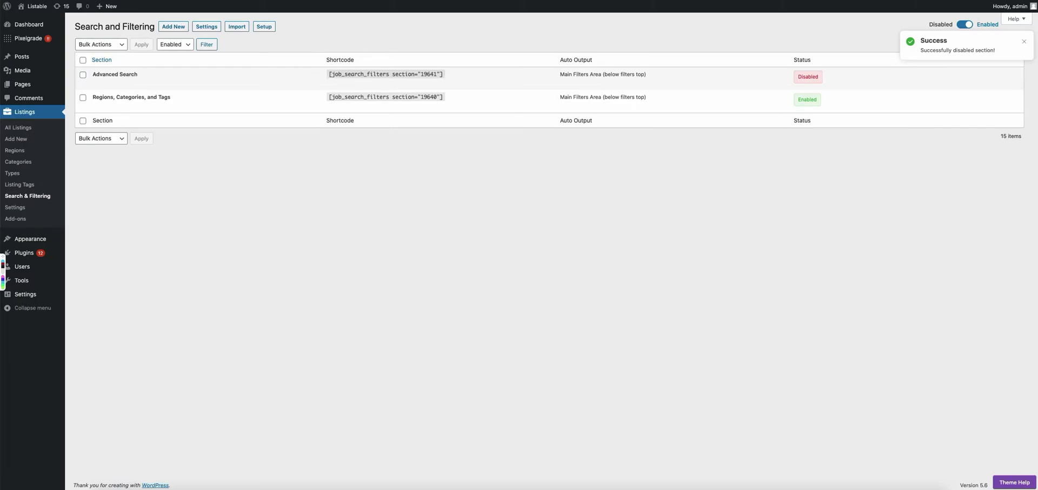
# Step: Reload the listings page to check its filters without the disabled section, and return to the section list
pyautogui.hotkey('ctrl', 'Tab')
pyautogui.press('super+r')
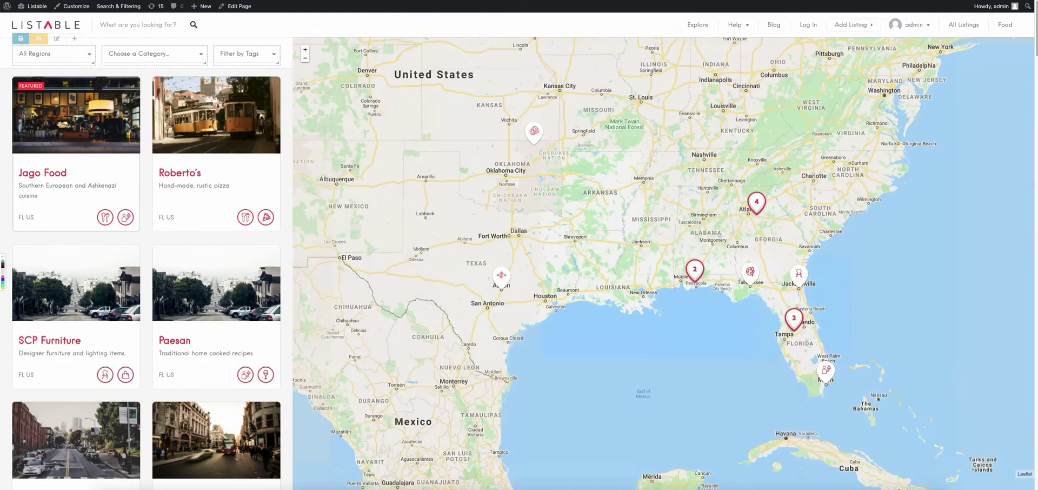
pyautogui.hotkey('ctrl', 'shift', 'Tab')
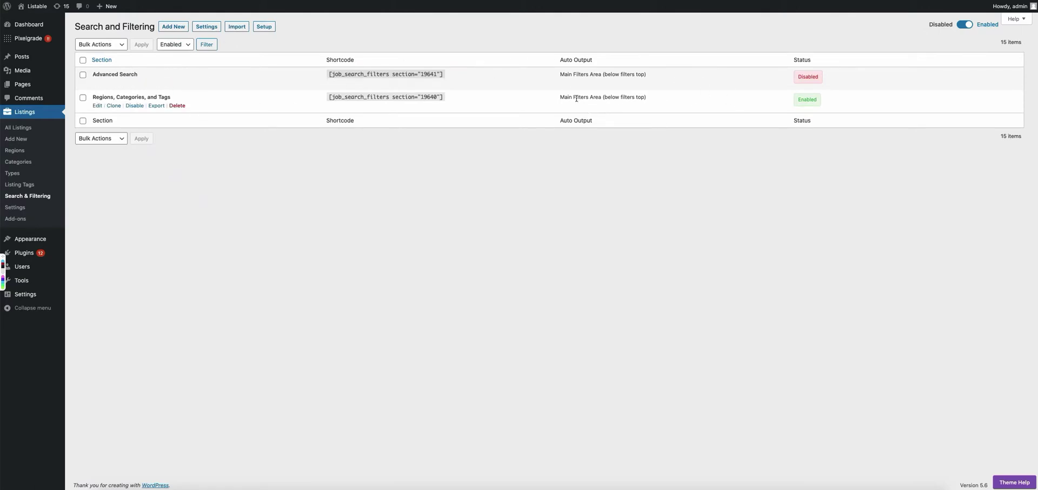
# Step: Start a new search section and label it Advanced Search Demo
pyautogui.click(174, 27)
pyautogui.click(359, 125)
pyautogui.write('Advanced Search Form')
pyautogui.press('Return')
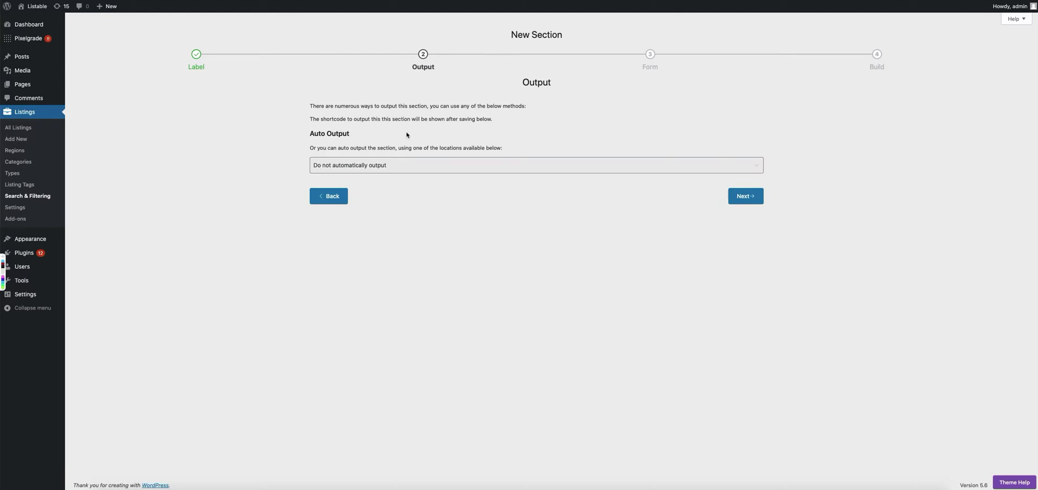
# Step: Set the new section's auto output to Main Filters Area (below filters top) with a priority of 11
pyautogui.click(435, 168)
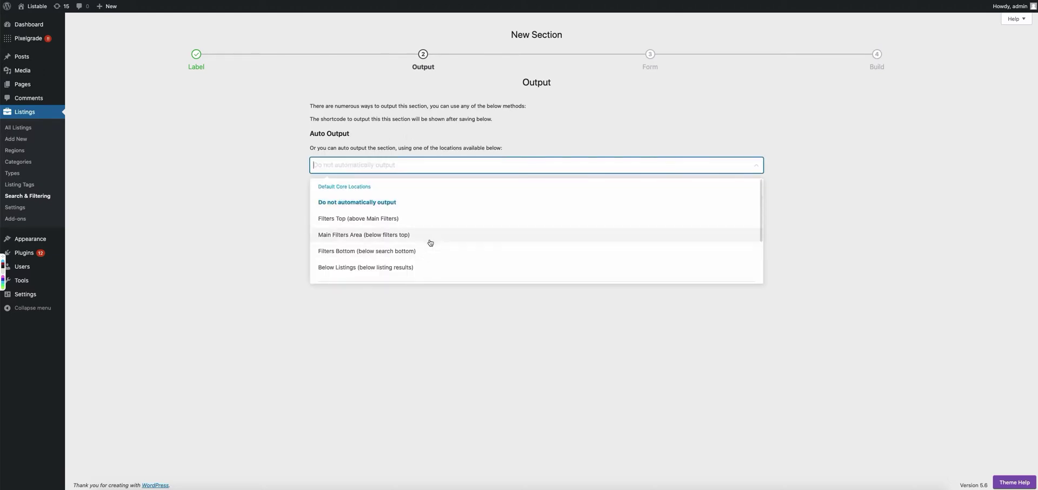
pyautogui.click(430, 241)
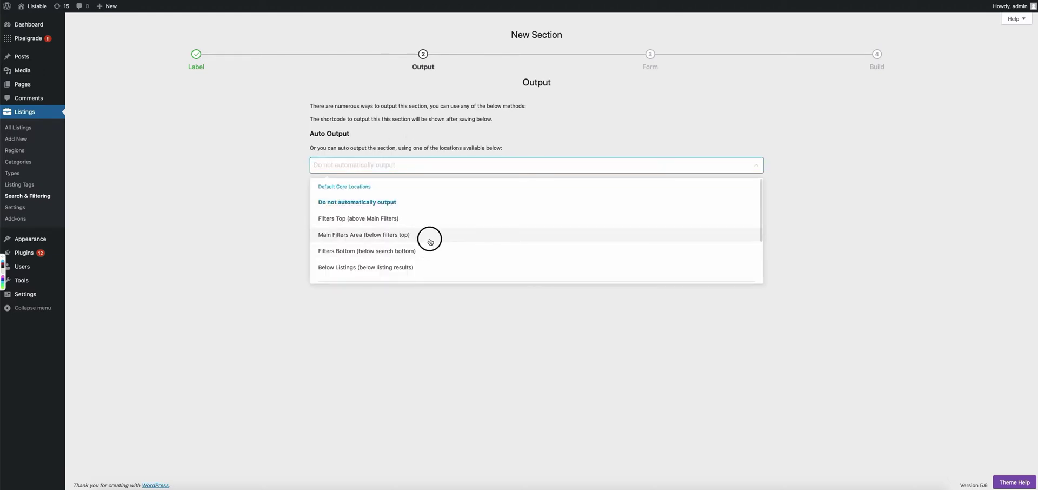
pyautogui.click(339, 224)
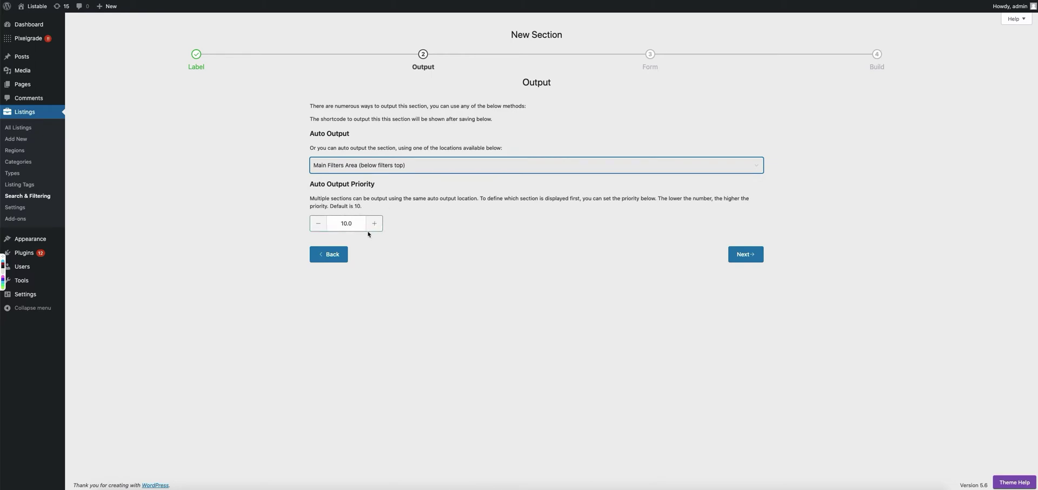
pyautogui.click(374, 224)
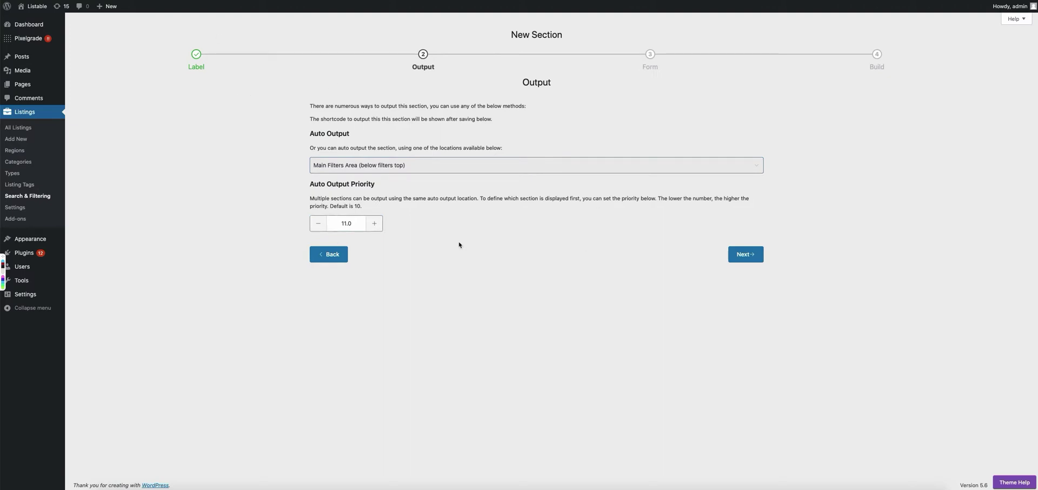
# Step: Complete the remaining Form and Build stages of the new section and open it for editing on the listings page
pyautogui.click(746, 253)
pyautogui.click(718, 184)
pyautogui.click(737, 230)
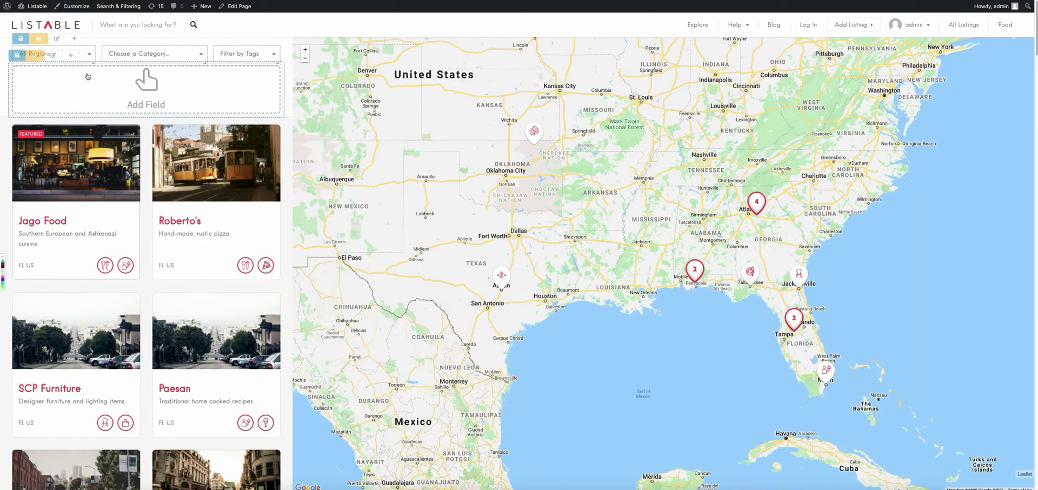
# Step: In the new section's settings, enable Show Label and shorten the label to Advanced Search
pyautogui.click(53, 56)
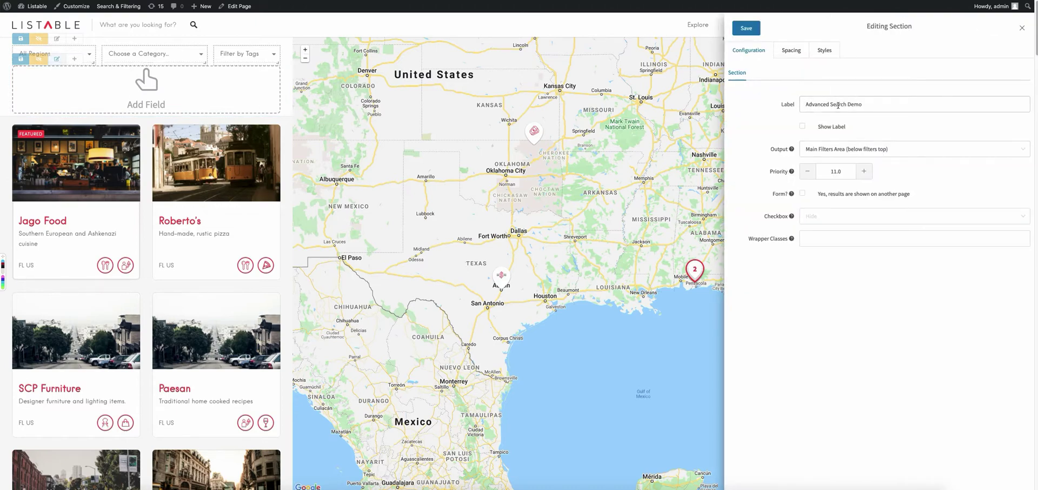
pyautogui.click(803, 126)
pyautogui.doubleClick(851, 104)
pyautogui.press('BackSpace')
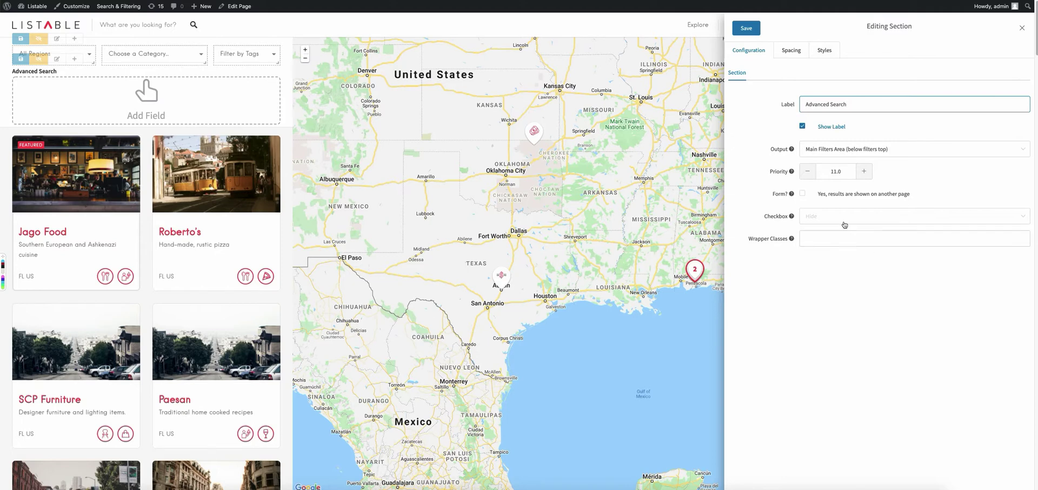
# Step: Set the section's checkbox option to Show (Un-Checked Initially) and save the section
pyautogui.click(864, 220)
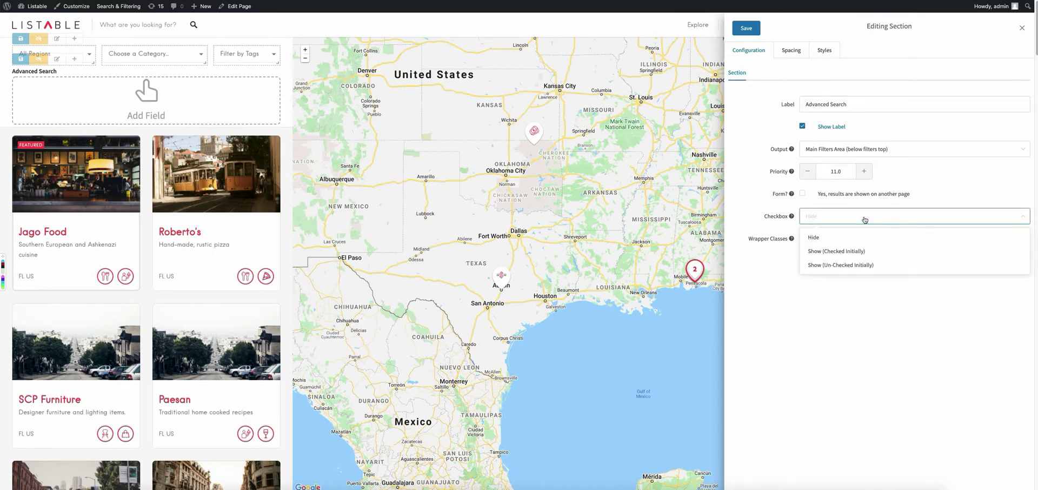
pyautogui.click(856, 265)
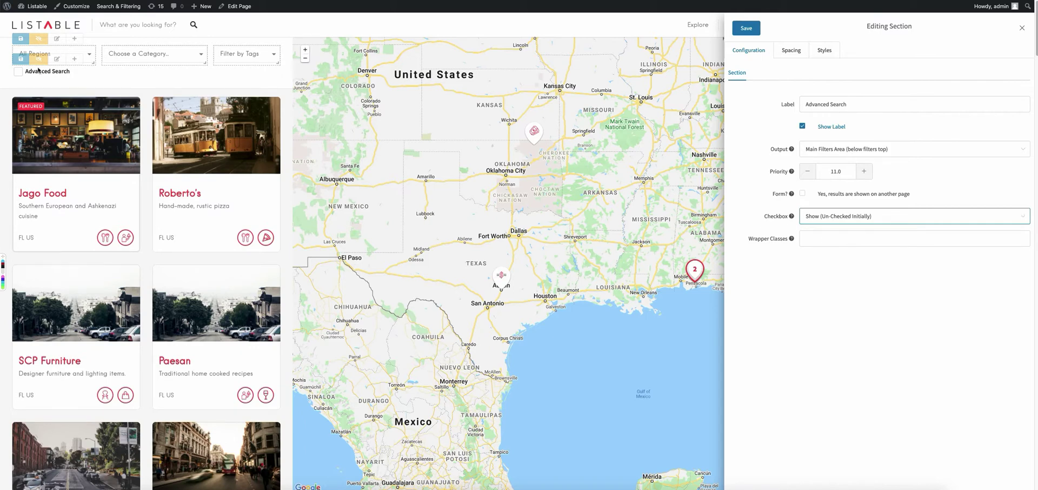
pyautogui.click(746, 28)
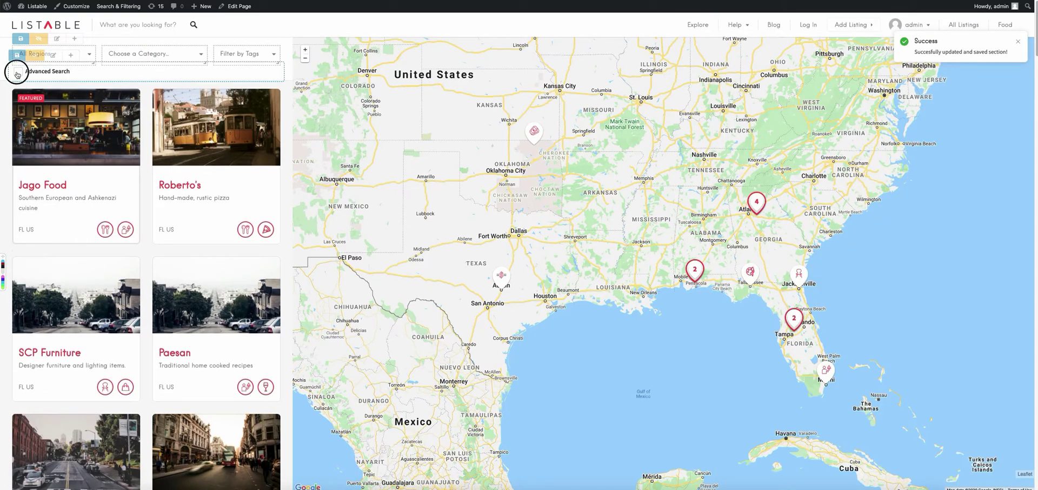
# Step: Expand the Advanced Search section, add a field to it, and widen the field to the section's full width
pyautogui.click(18, 72)
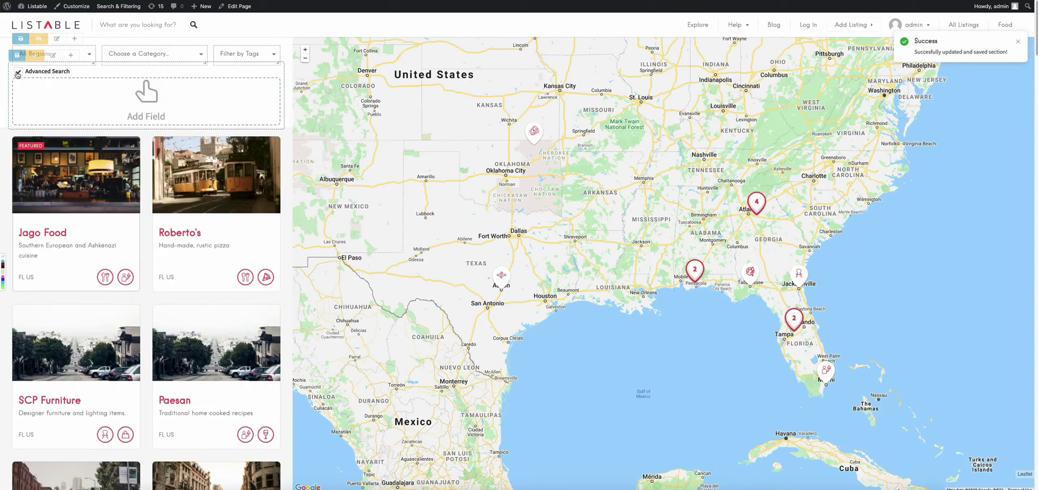
pyautogui.click(148, 99)
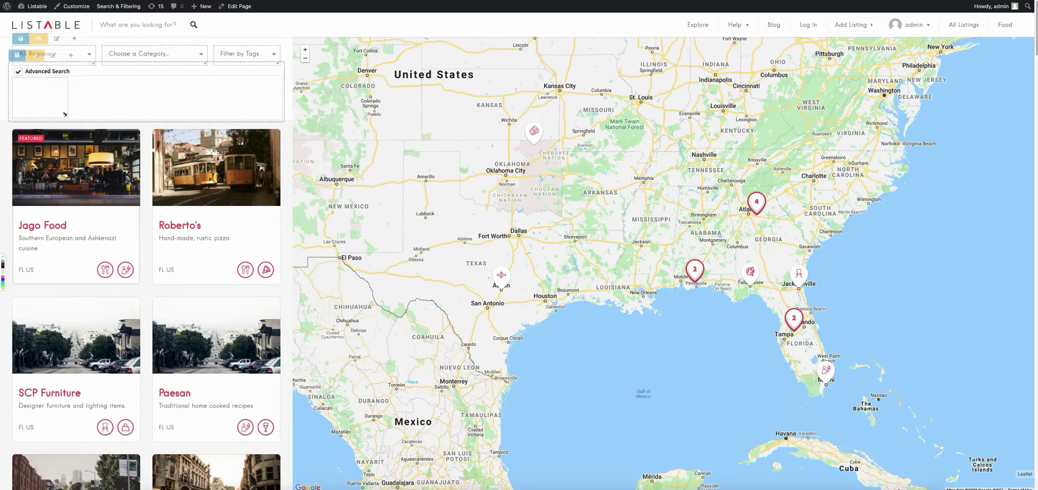
pyautogui.moveTo(65, 115); pyautogui.dragTo(277, 113)
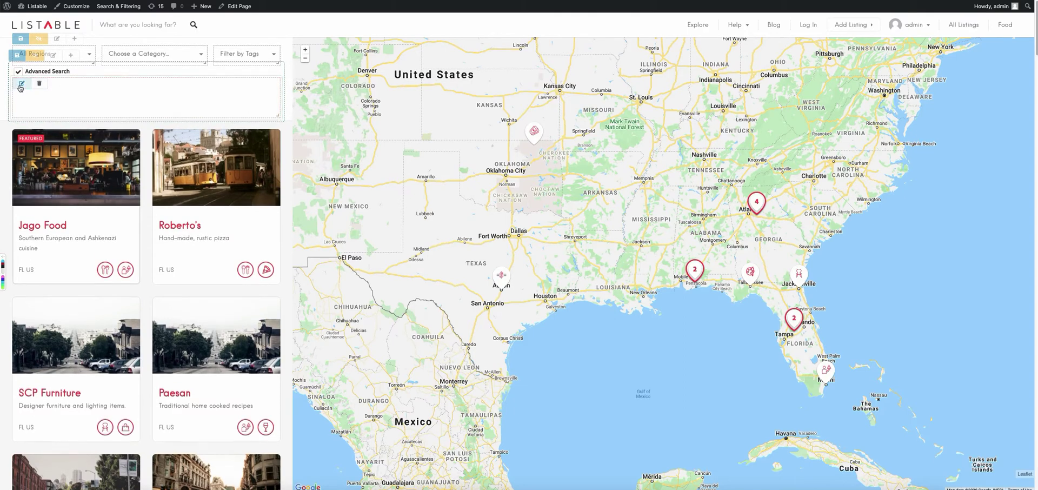
# Step: Configure the new field as Standard Text (Locate Me) with the label Location and the placeholder Any Location
pyautogui.click(21, 85)
pyautogui.click(865, 105)
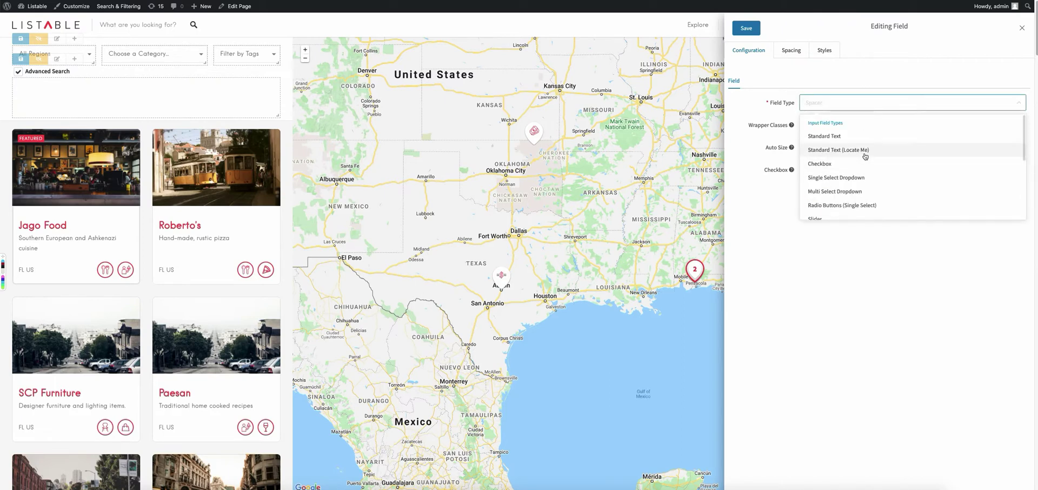
pyautogui.click(861, 151)
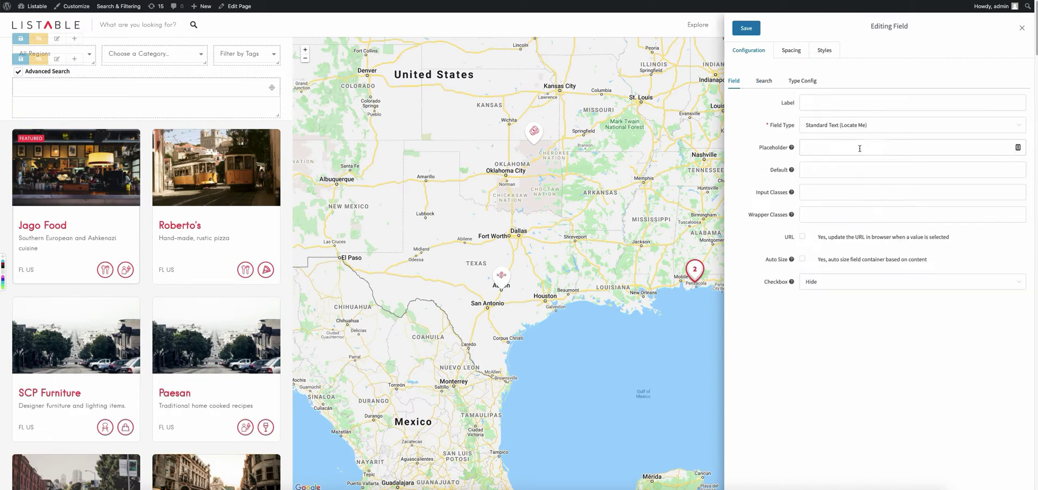
pyautogui.click(844, 102)
pyautogui.write('Location')
pyautogui.click(824, 173)
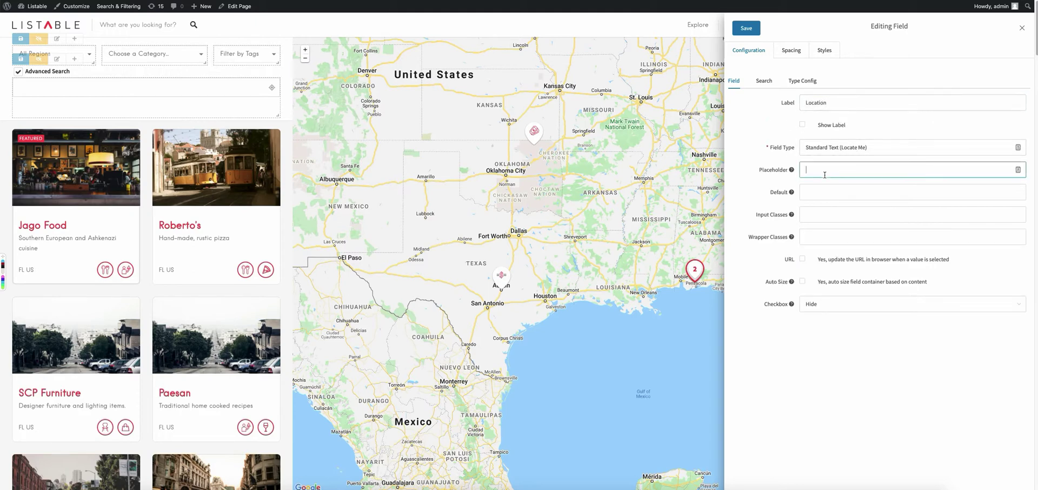
pyautogui.write('Any Location')
pyautogui.click(828, 212)
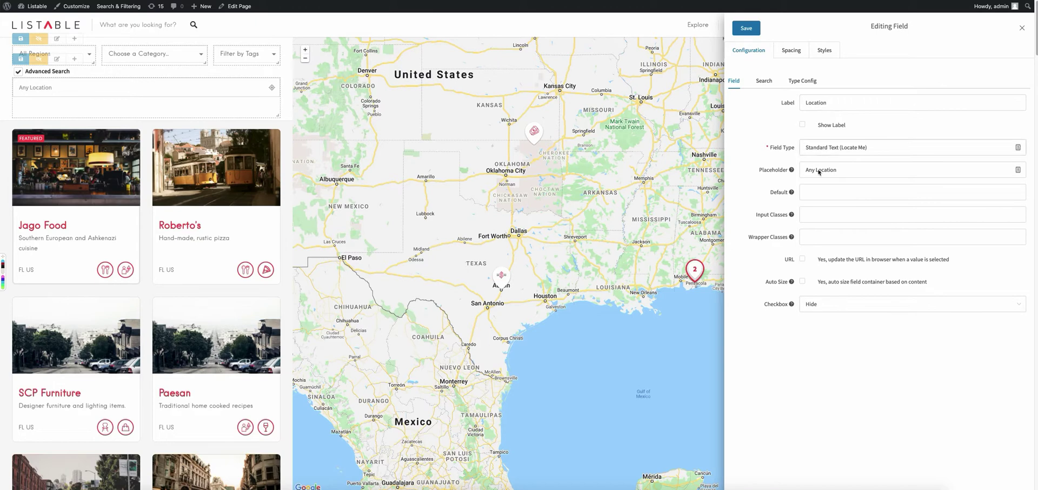
# Step: Set the field's search source to Location
pyautogui.click(764, 81)
pyautogui.click(865, 102)
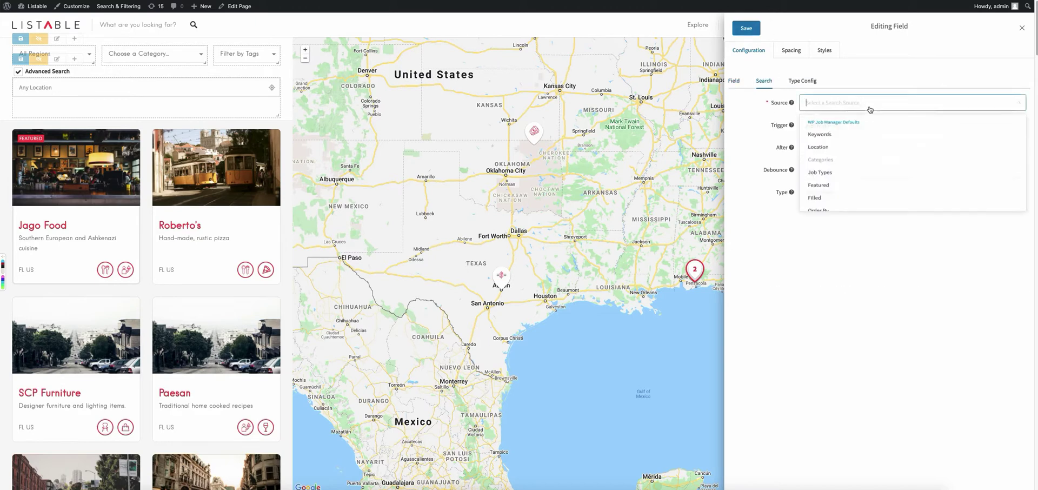
pyautogui.click(833, 153)
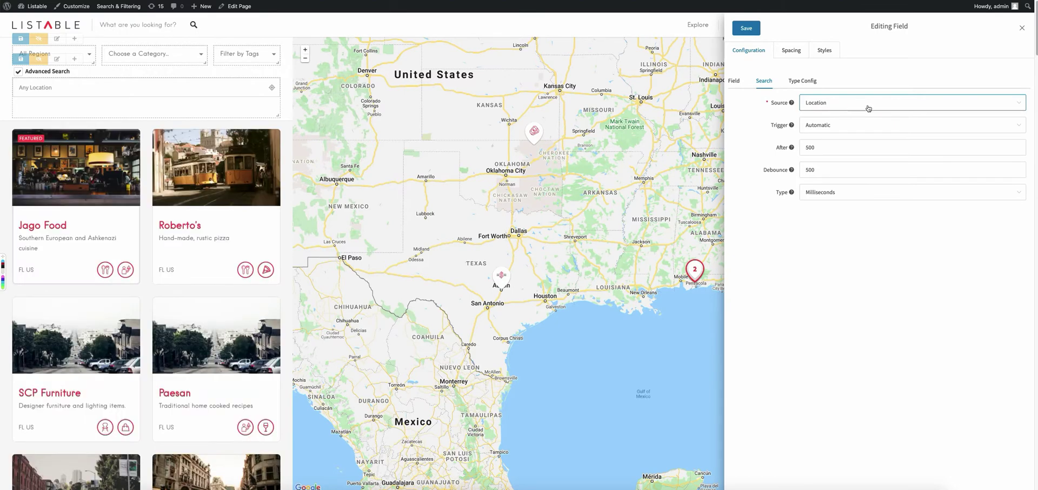
# Step: Set the field's type preference to City/Town (Locality), enable the latitude/longitude fallback, and save the field
pyautogui.click(805, 79)
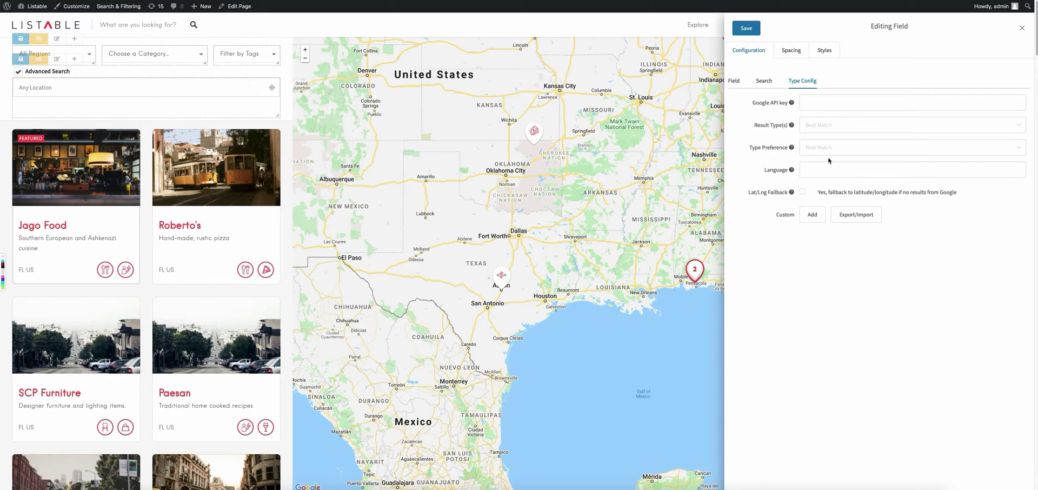
pyautogui.click(901, 128)
pyautogui.click(902, 129)
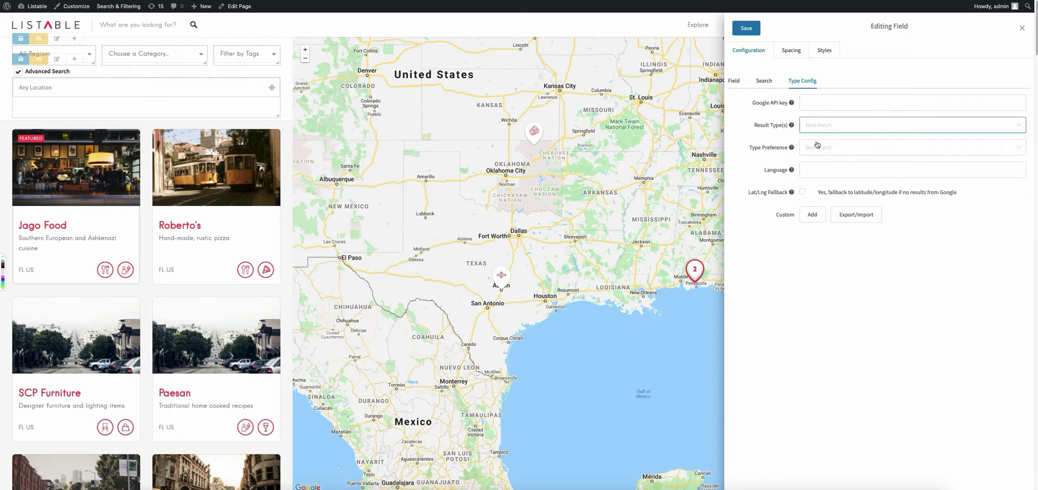
pyautogui.click(869, 145)
pyautogui.scroll(-1, 864, 184)
pyautogui.scroll(-5, 864, 184)
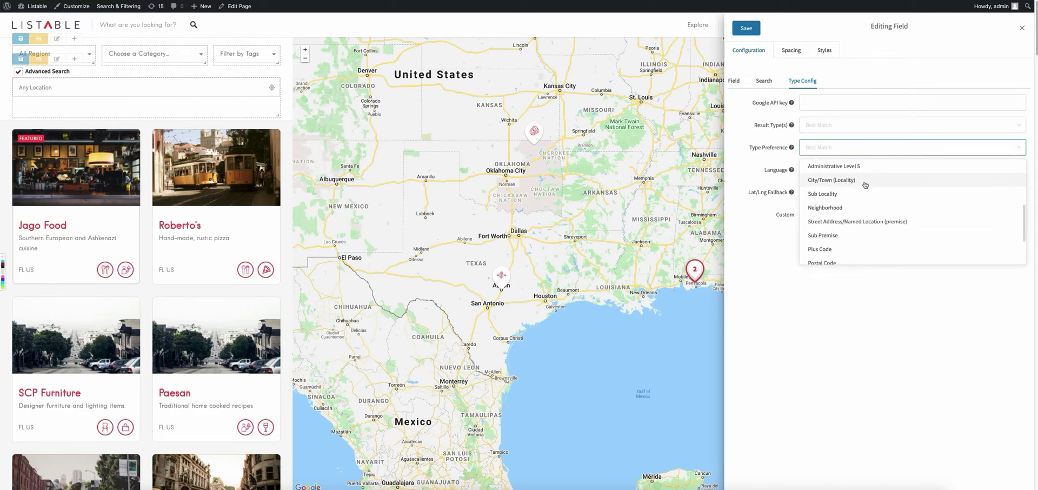
pyautogui.click(850, 180)
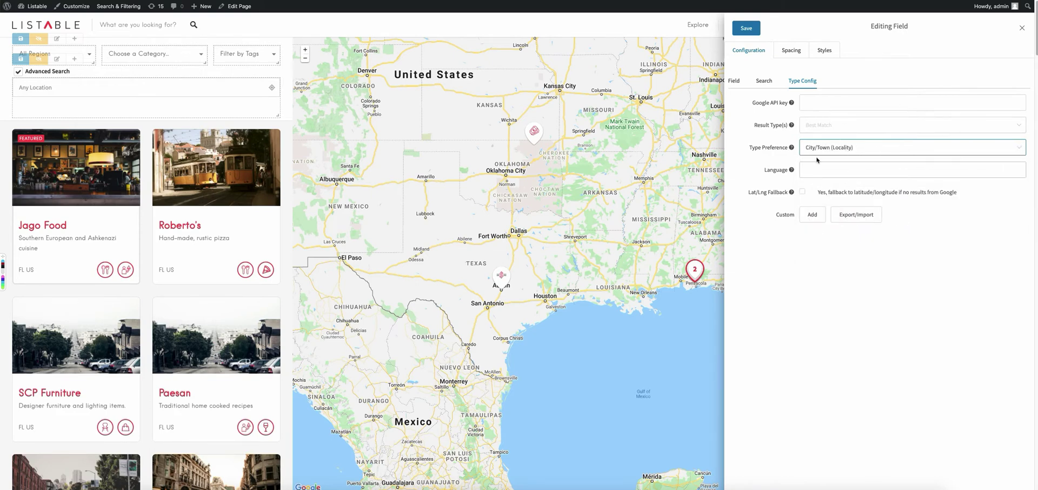
pyautogui.click(803, 191)
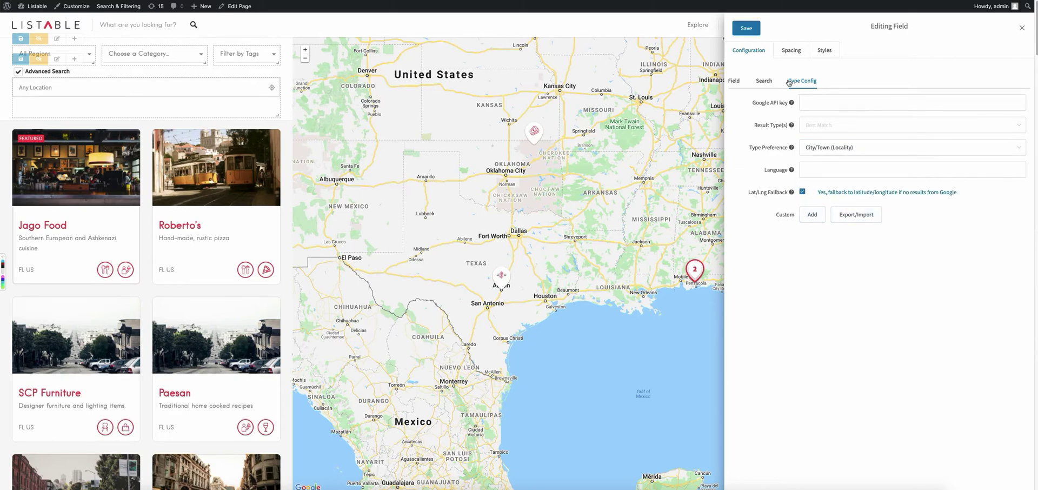
pyautogui.click(746, 30)
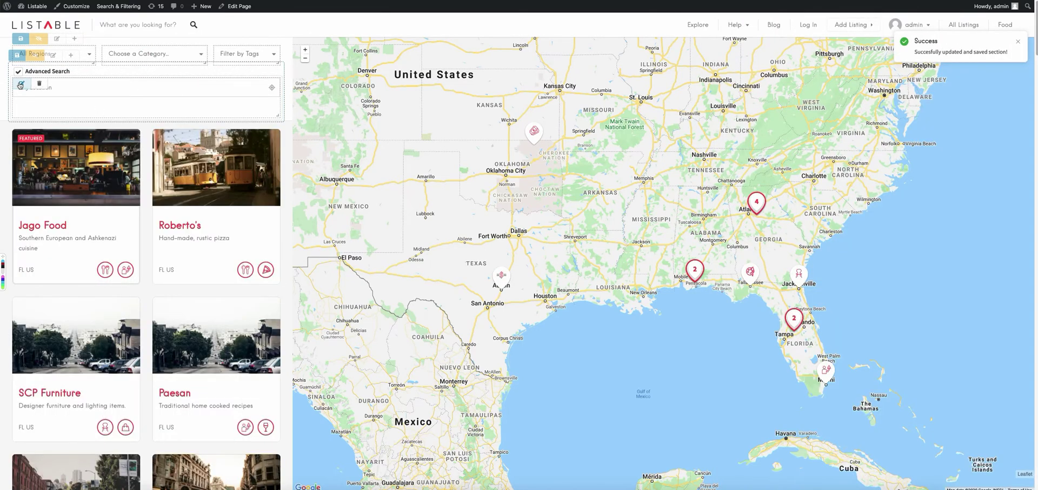
# Step: Copy the Google Maps API key from the Listings settings into the Location field's Google API key setting and save the field
pyautogui.click(21, 86)
pyautogui.click(802, 81)
pyautogui.click(836, 103)
pyautogui.write('a')
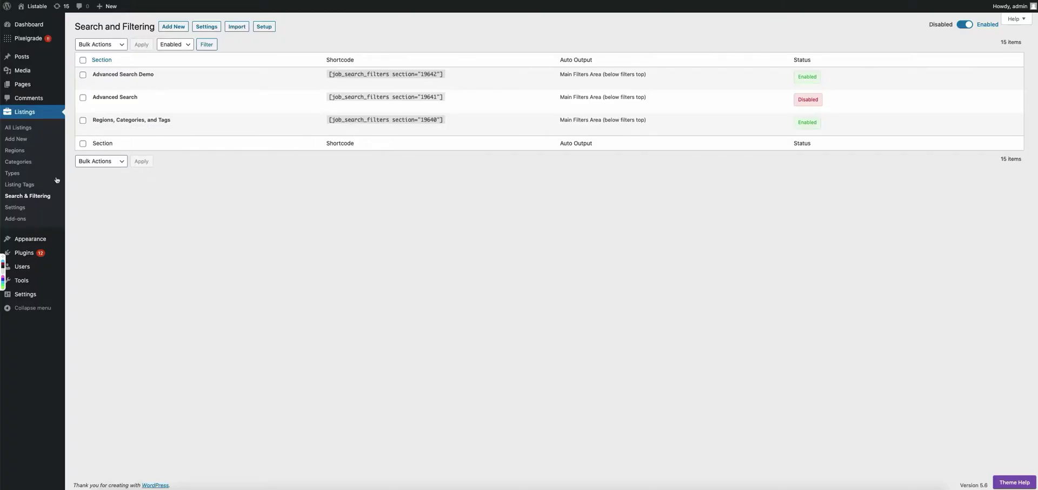
pyautogui.rightClick(15, 209)
pyautogui.click(48, 213)
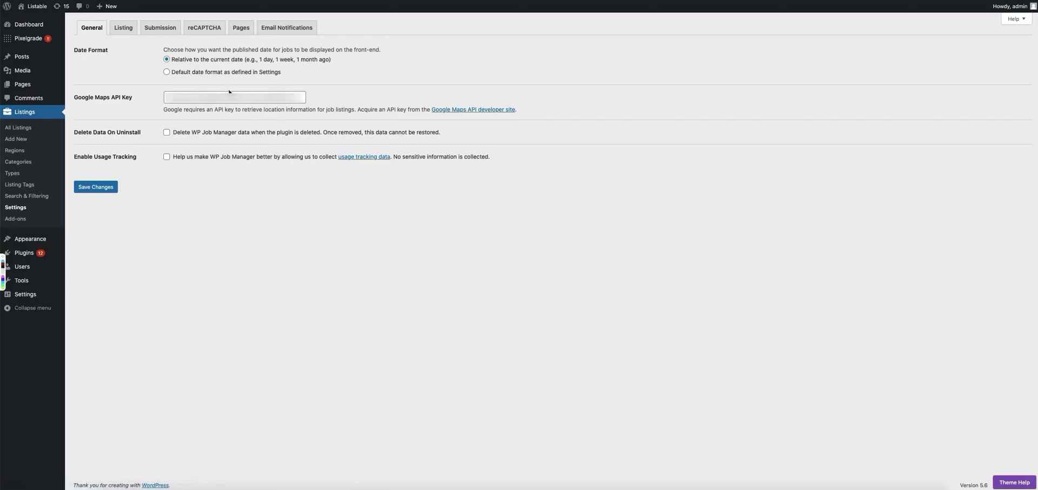
pyautogui.click(229, 93)
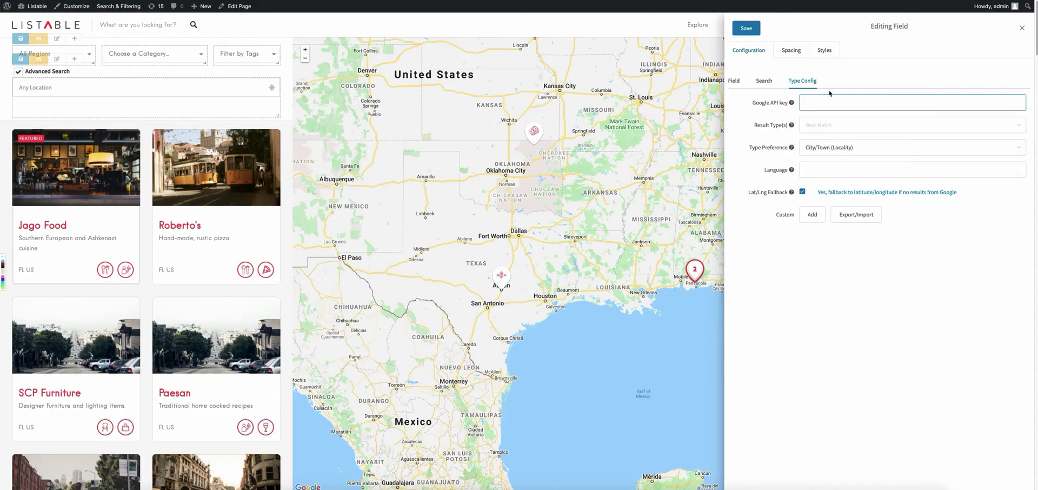
pyautogui.hotkey('ctrl', 'v')
pyautogui.click(753, 29)
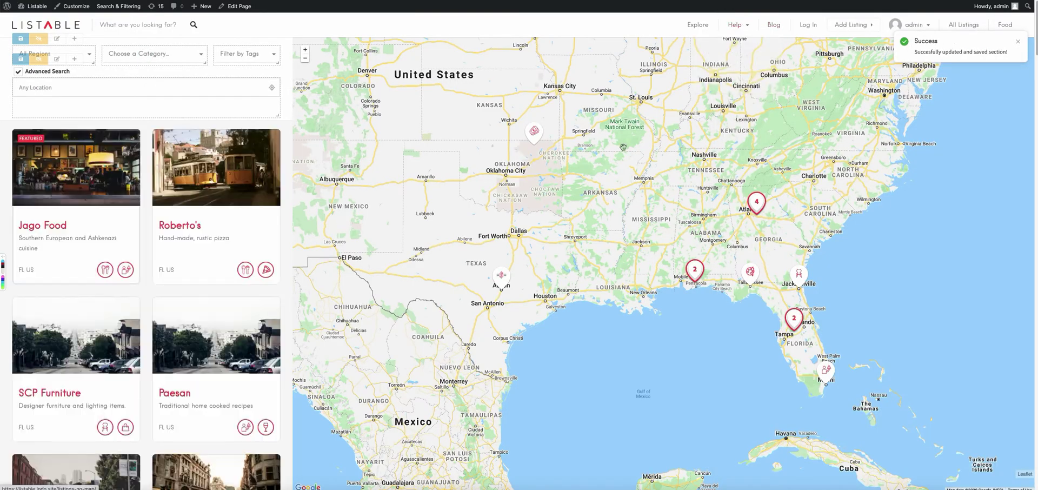
# Step: Reopen the Location field to check its stored Google API key, and save the field
pyautogui.click(32, 87)
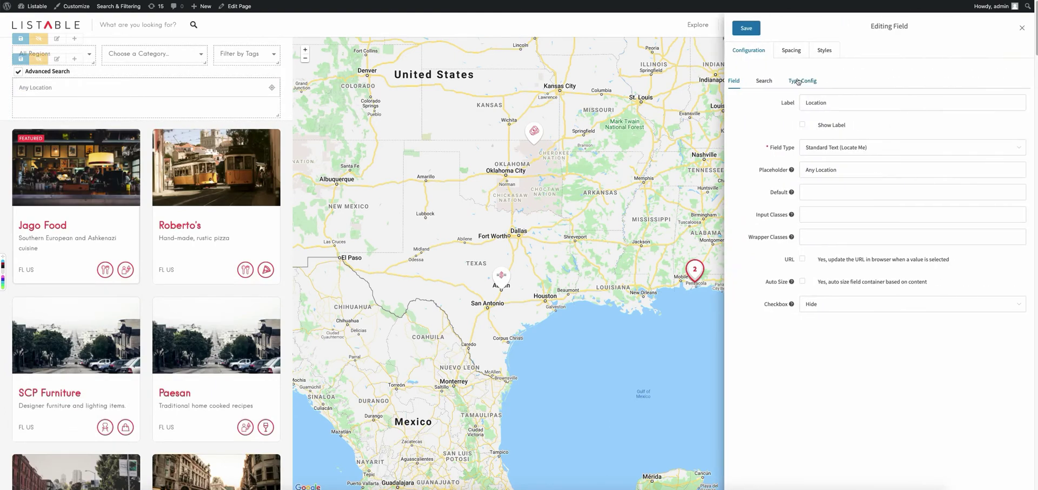
pyautogui.click(797, 82)
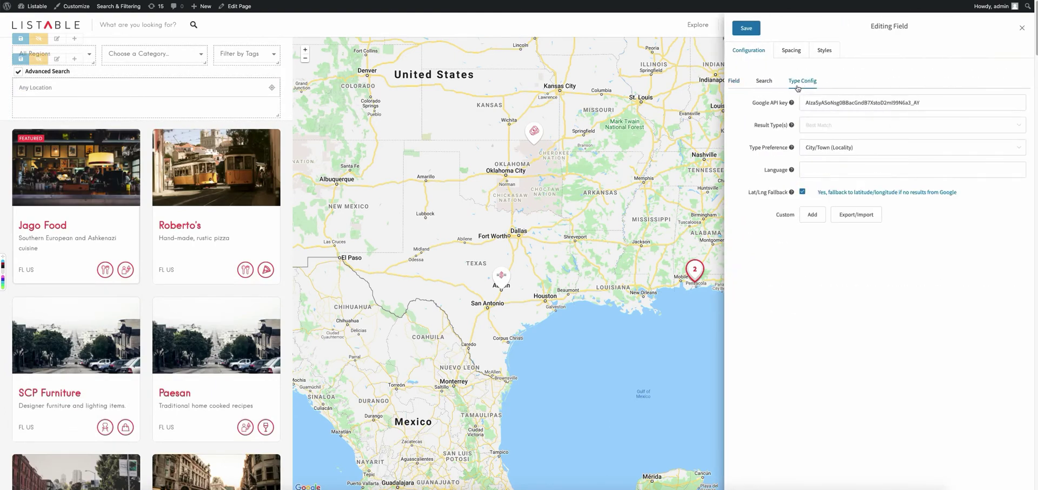
pyautogui.click(737, 83)
pyautogui.click(746, 29)
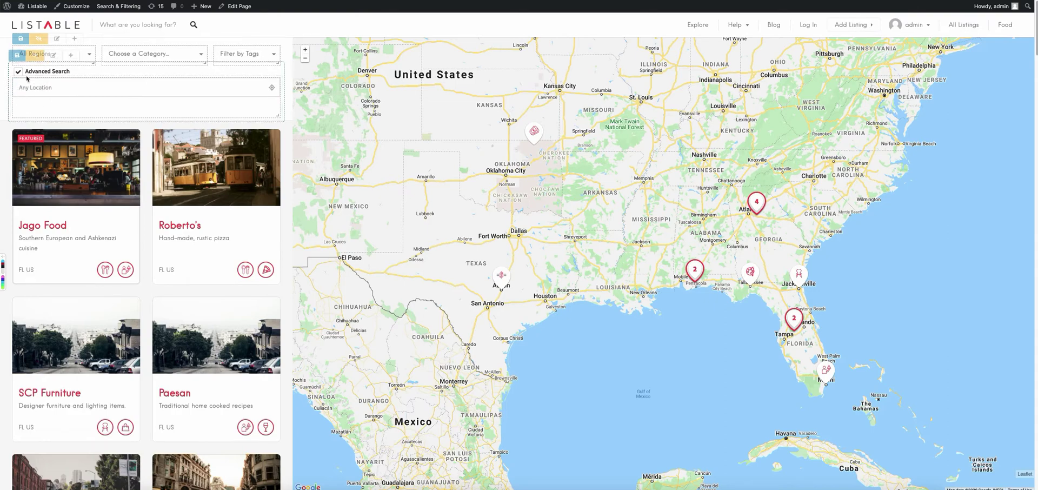
# Step: Add another field to the Advanced Search section and set its field type to Slider
pyautogui.click(70, 55)
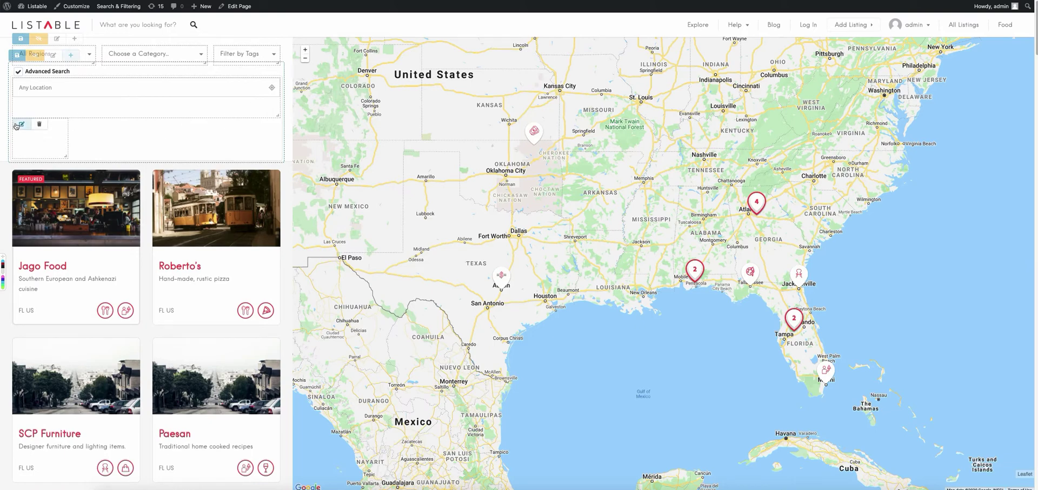
pyautogui.click(16, 128)
pyautogui.click(836, 103)
pyautogui.scroll(5, 865, 141)
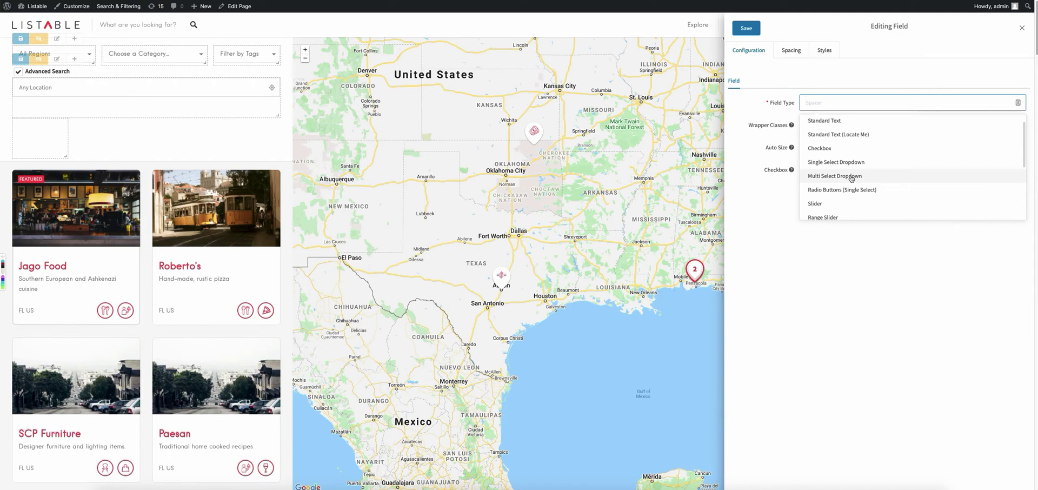
pyautogui.scroll(-1, 850, 184)
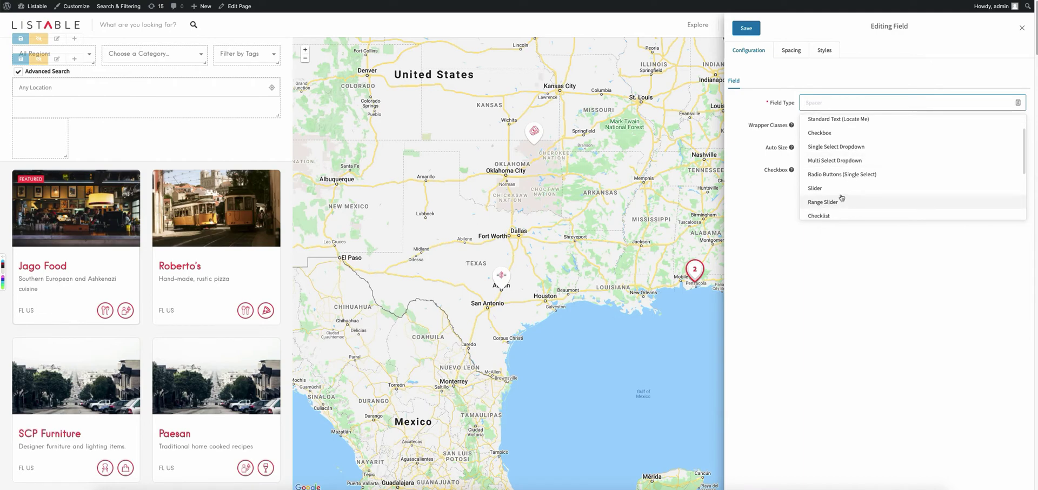
pyautogui.click(840, 193)
# Step: Label the slider field Search Radius and enable showing its label
pyautogui.click(849, 107)
pyautogui.write('Search Radius')
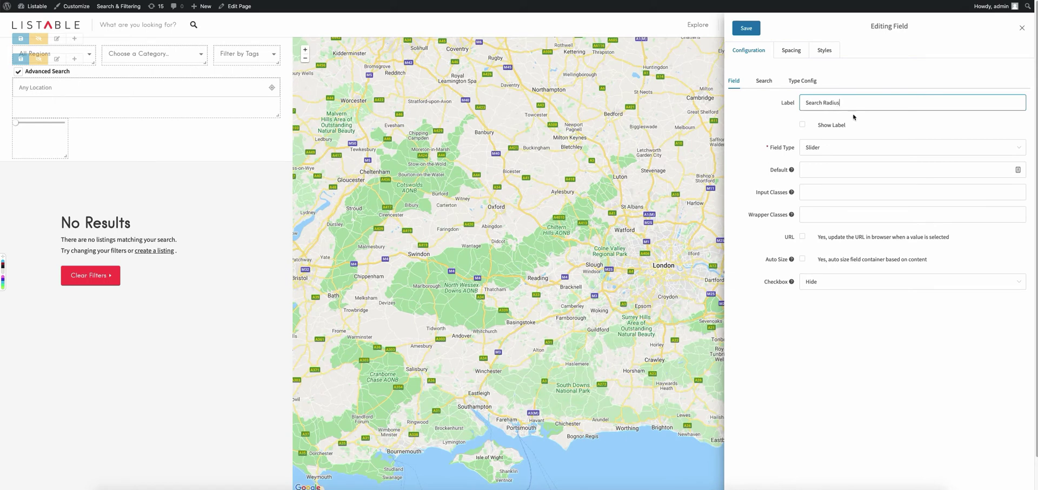
pyautogui.click(802, 125)
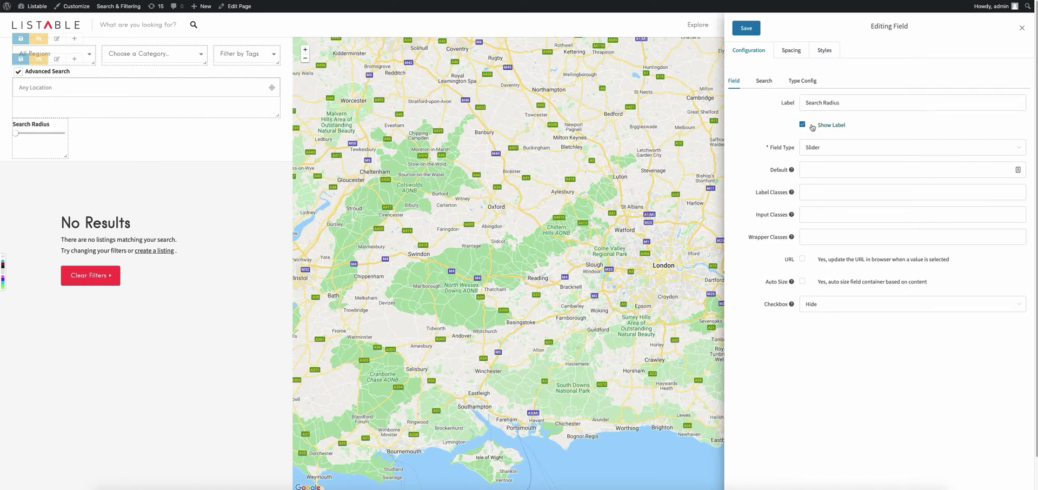
# Step: Set the slider field's search source to Location Search Radius
pyautogui.click(765, 81)
pyautogui.click(885, 108)
pyautogui.scroll(-6, 889, 136)
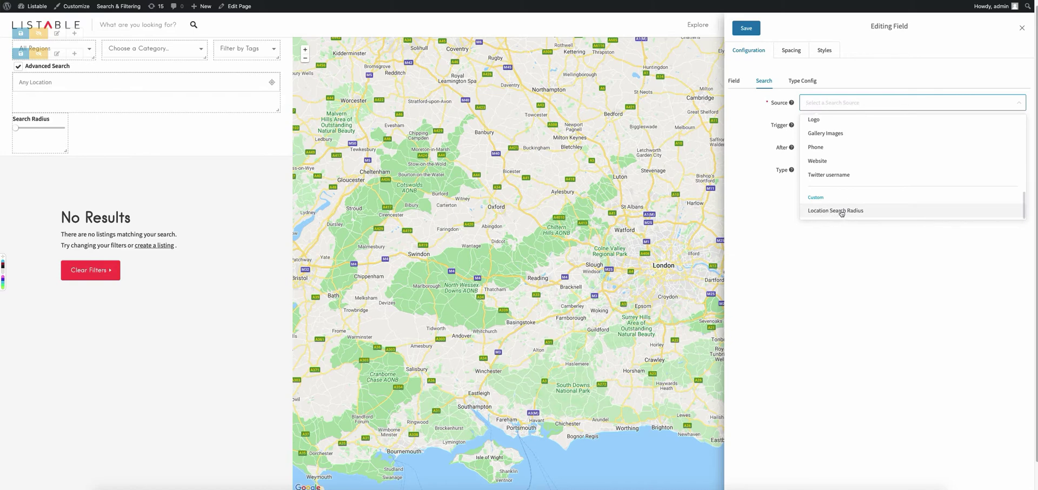
pyautogui.click(845, 211)
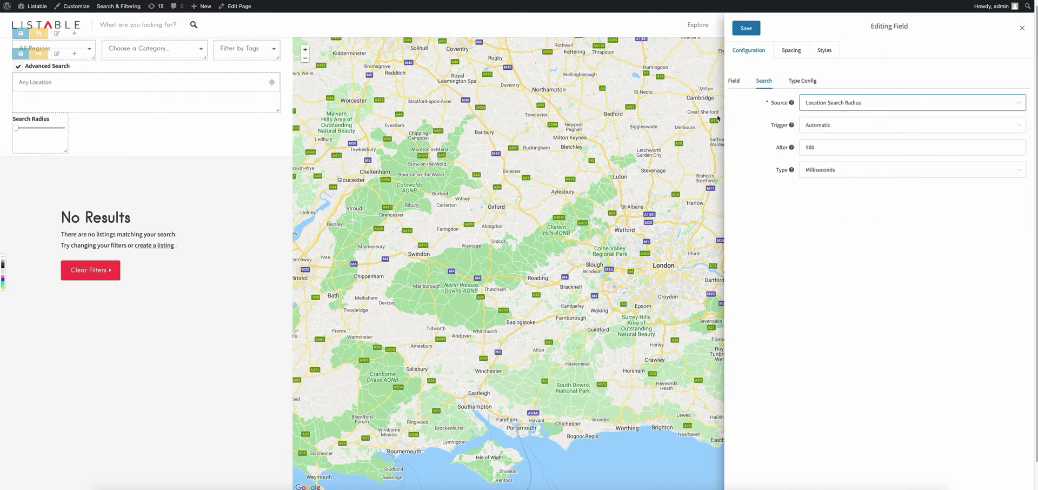
# Step: Configure the slider with a minimum of 10, maximum of 500, interval of 10, and the tooltip set to Always
pyautogui.click(803, 81)
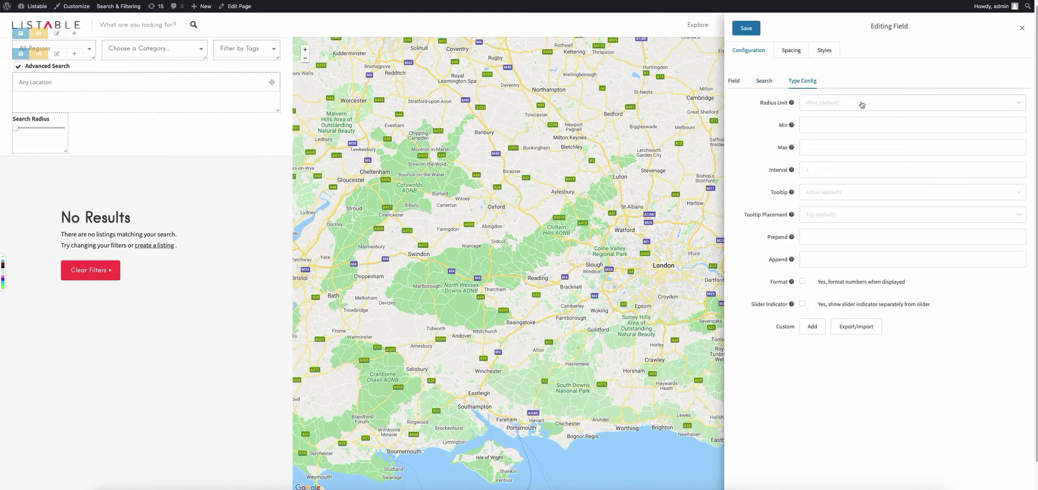
pyautogui.click(893, 104)
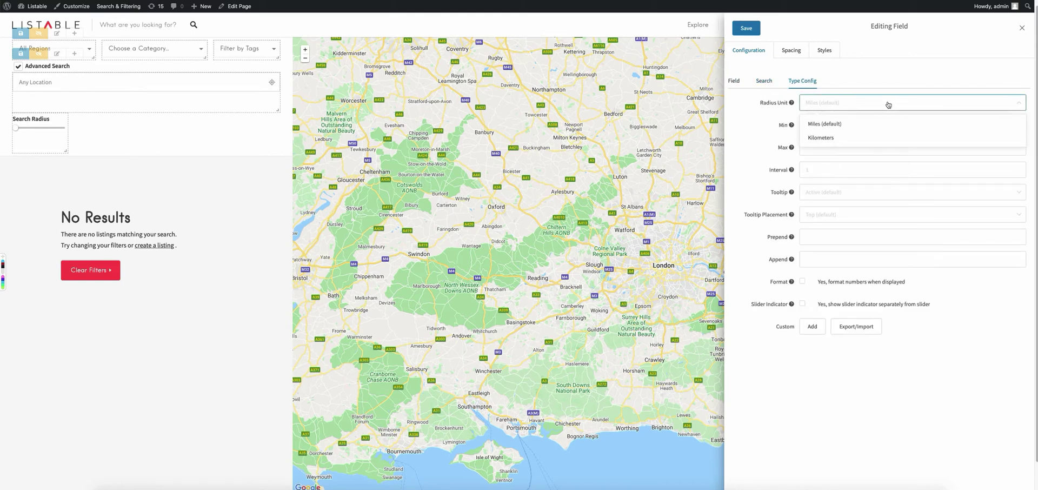
pyautogui.click(852, 103)
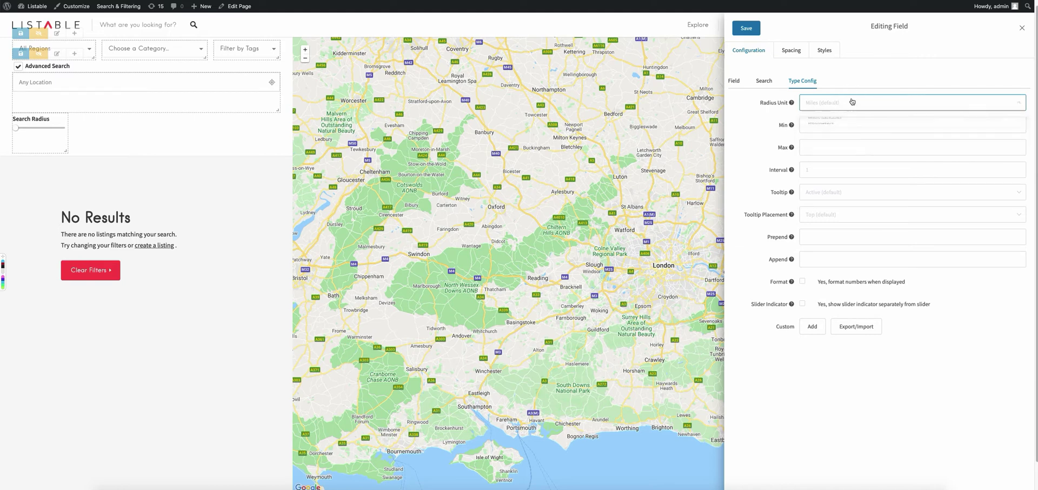
pyautogui.click(830, 122)
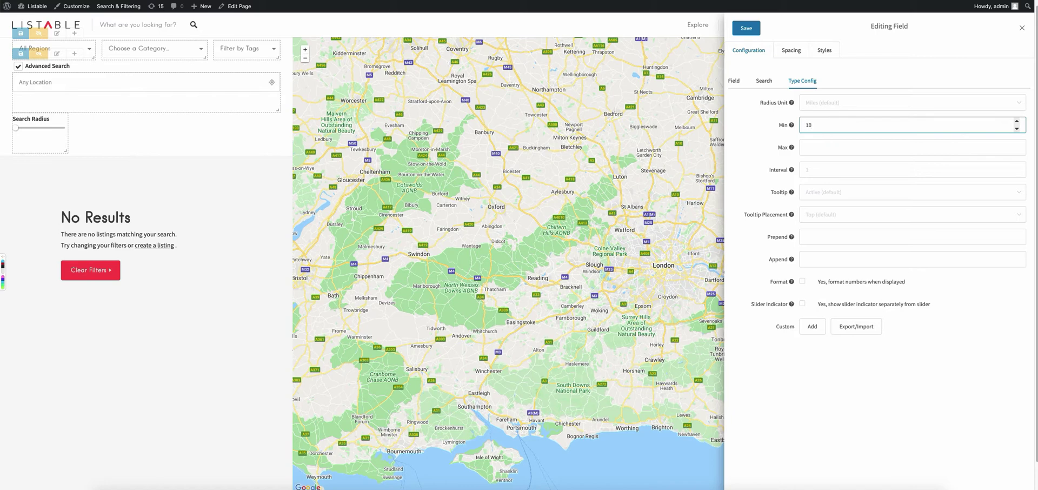
pyautogui.click(836, 147)
pyautogui.write('500')
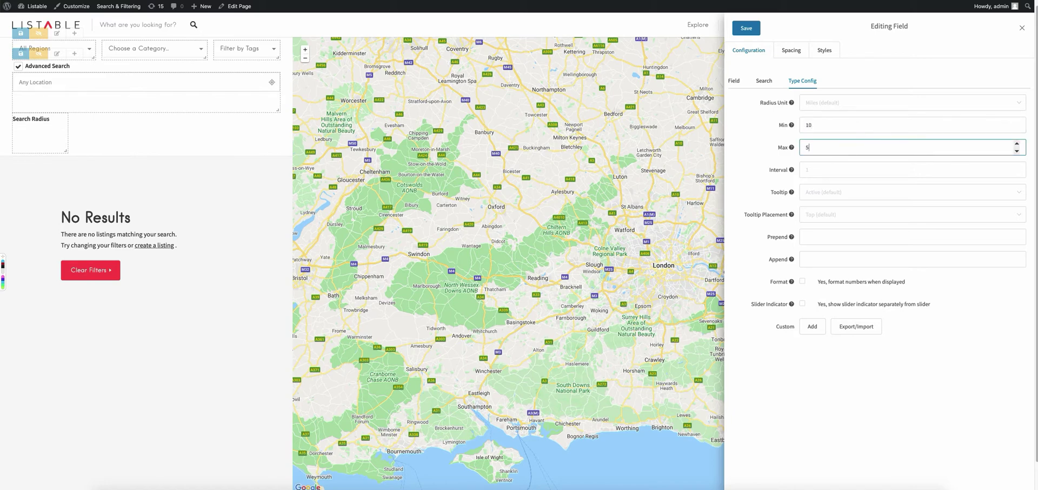
pyautogui.click(836, 169)
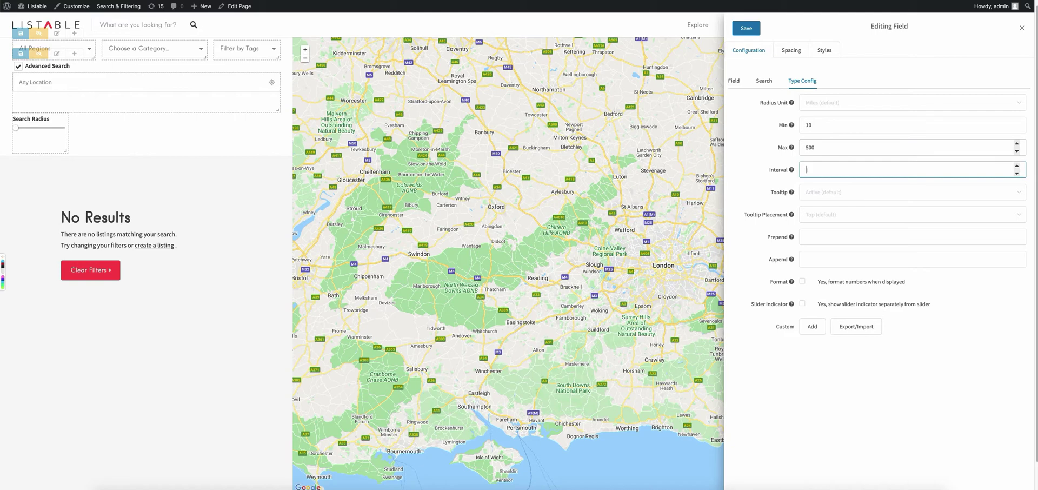
pyautogui.write('10')
pyautogui.click(857, 196)
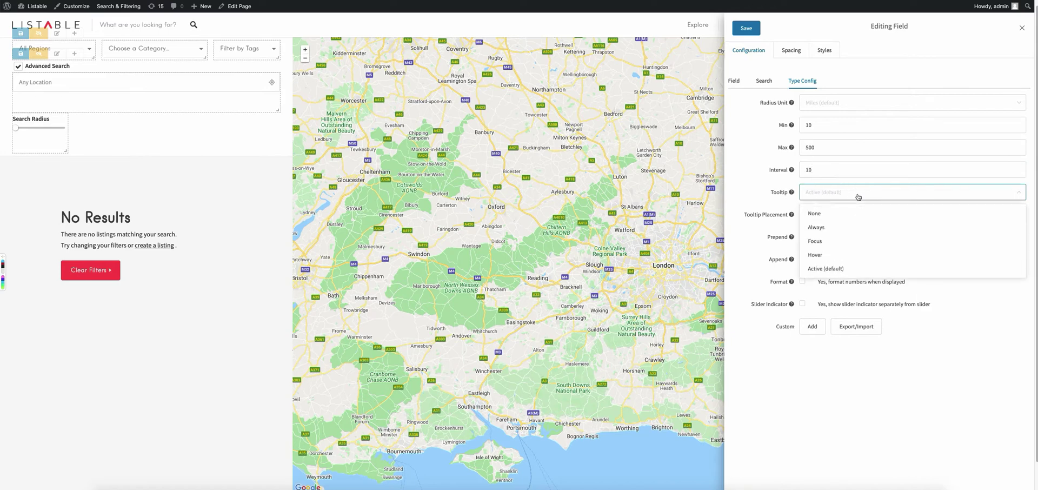
pyautogui.click(833, 228)
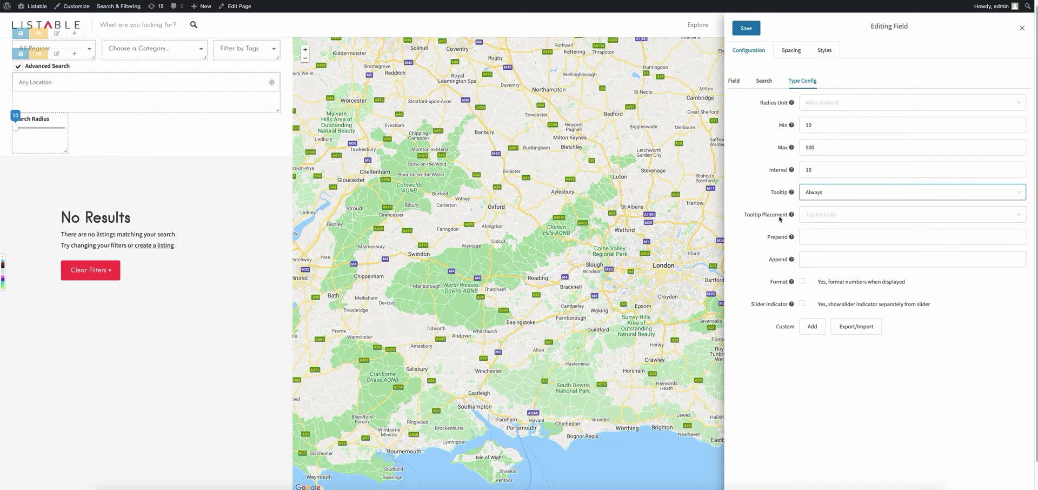
# Step: Set the slider's appended text to &nbsp;miles, using the space code from the Append help
pyautogui.click(772, 252)
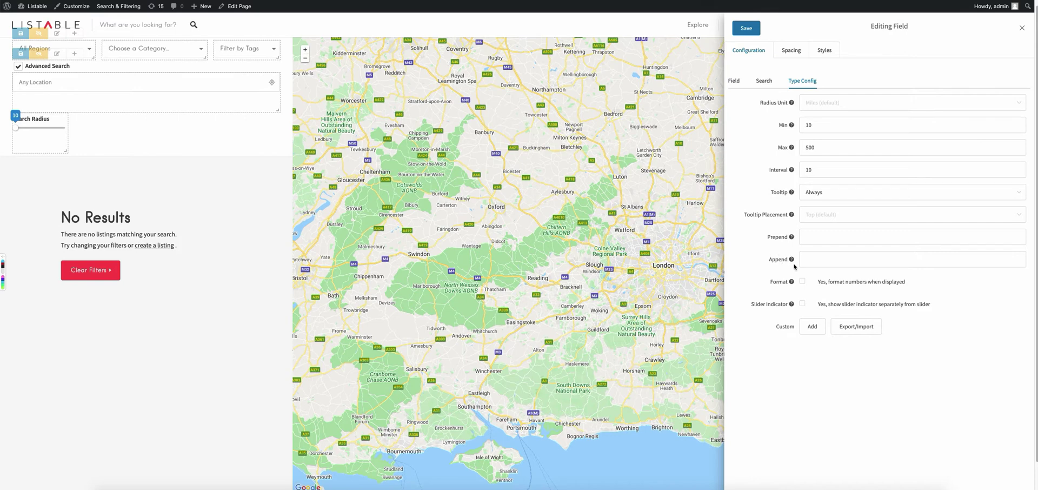
pyautogui.click(792, 260)
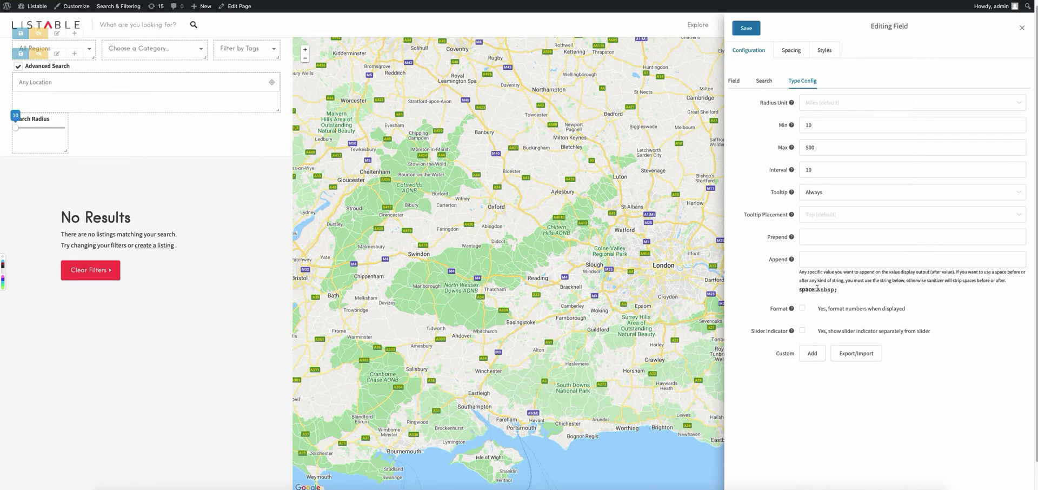
pyautogui.moveTo(818, 288); pyautogui.dragTo(841, 291)
pyautogui.hotkey('ctrl', 'c')
pyautogui.click(825, 262)
pyautogui.hotkey('ctrl', 'v')
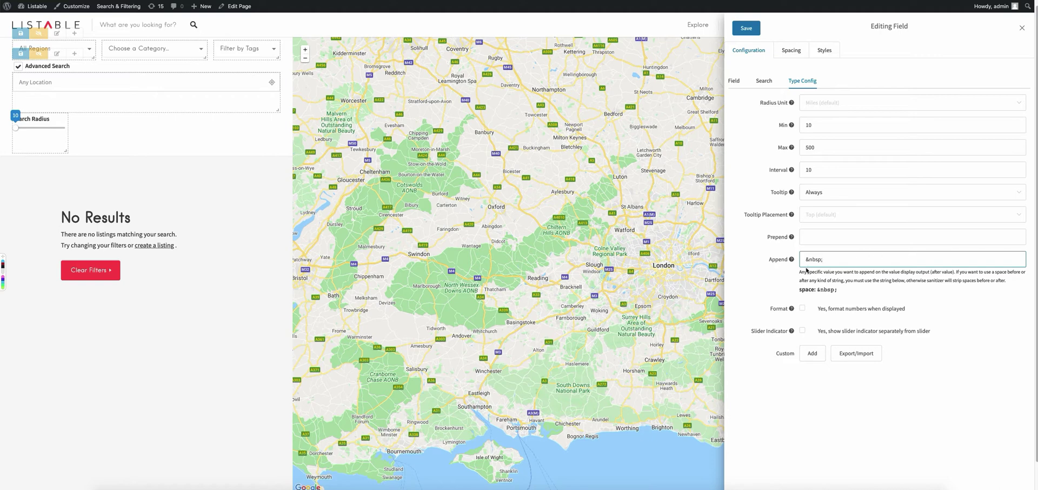
pyautogui.moveTo(804, 261); pyautogui.dragTo(840, 260)
pyautogui.click(830, 261)
pyautogui.write('miles')
# Step: Try showing the slider indicator separately from the slider with the tooltip set to None
pyautogui.click(803, 331)
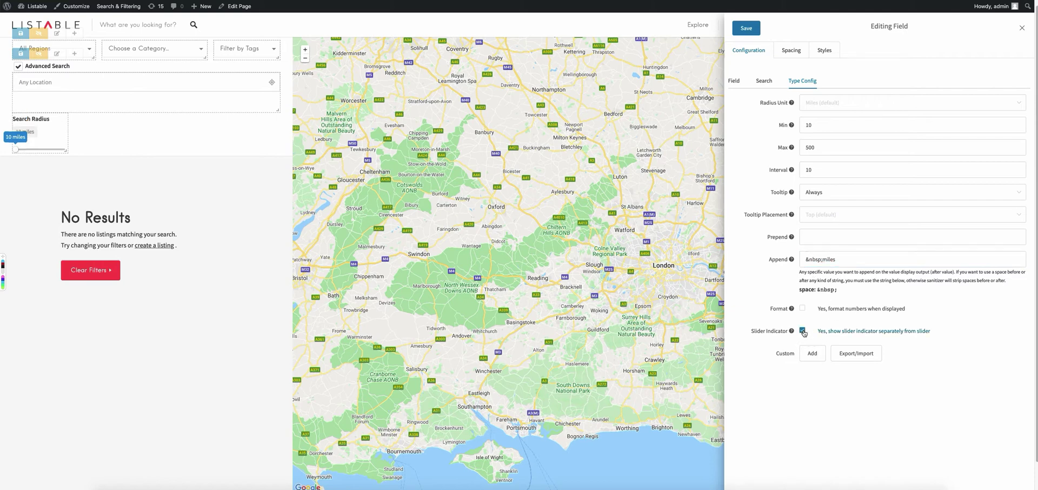
pyautogui.click(845, 193)
pyautogui.click(826, 213)
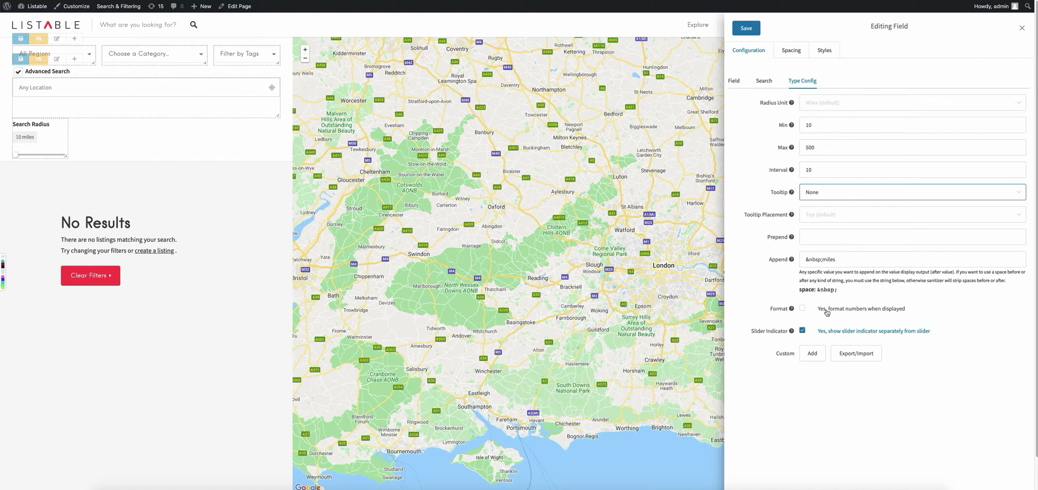
# Step: Disable the separate slider indicator, set the tooltip to Always, and save the Search Radius field
pyautogui.click(803, 330)
pyautogui.click(847, 213)
pyautogui.click(842, 194)
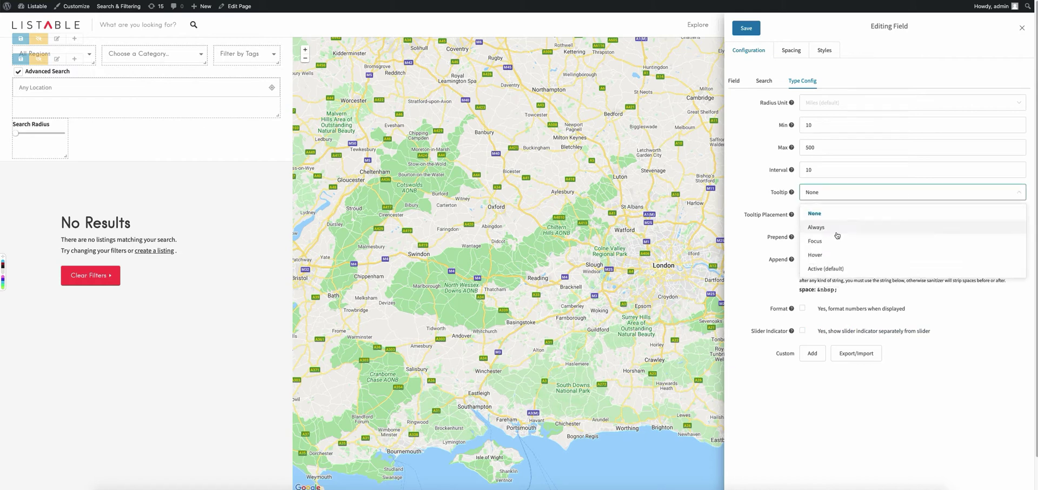
pyautogui.click(843, 225)
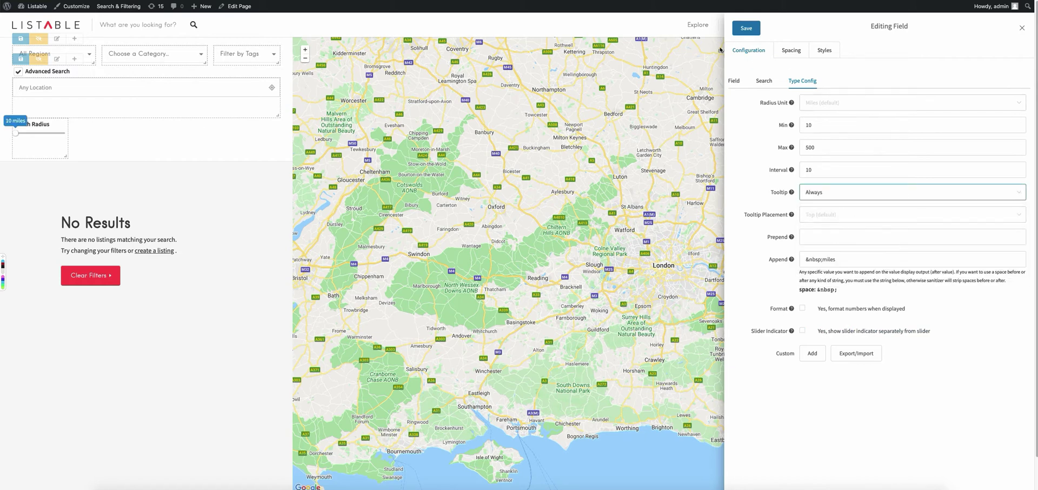
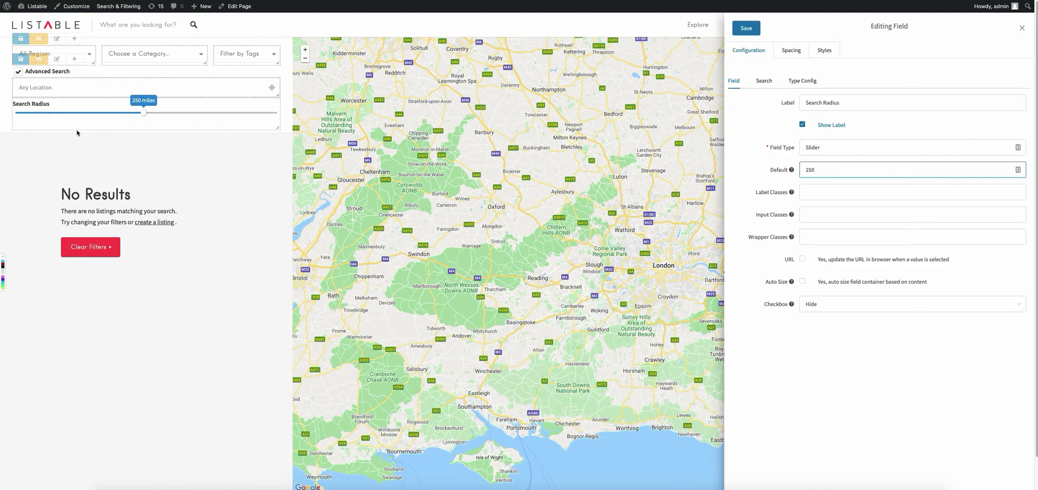
pyautogui.click(746, 27)
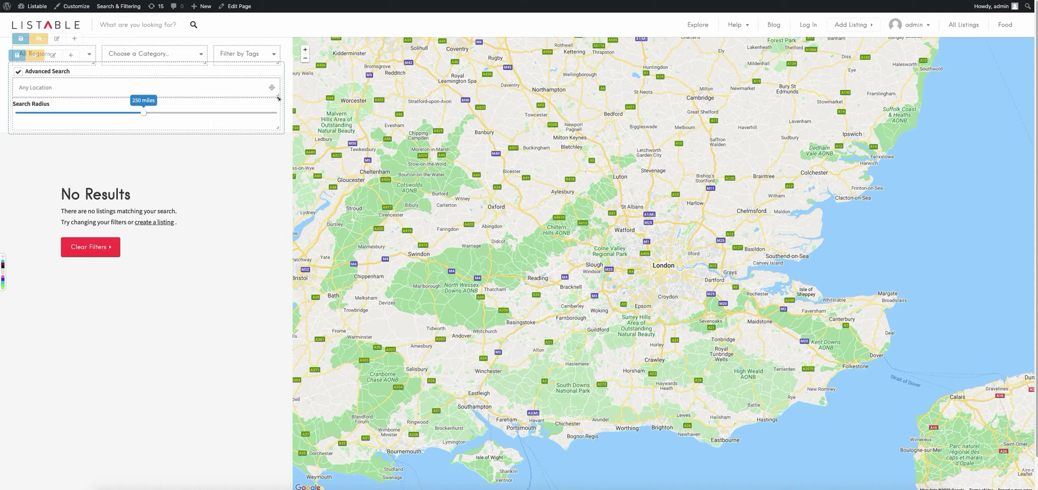
# Step: Set the Location field's margin to 10px in its spacing settings
pyautogui.click(53, 83)
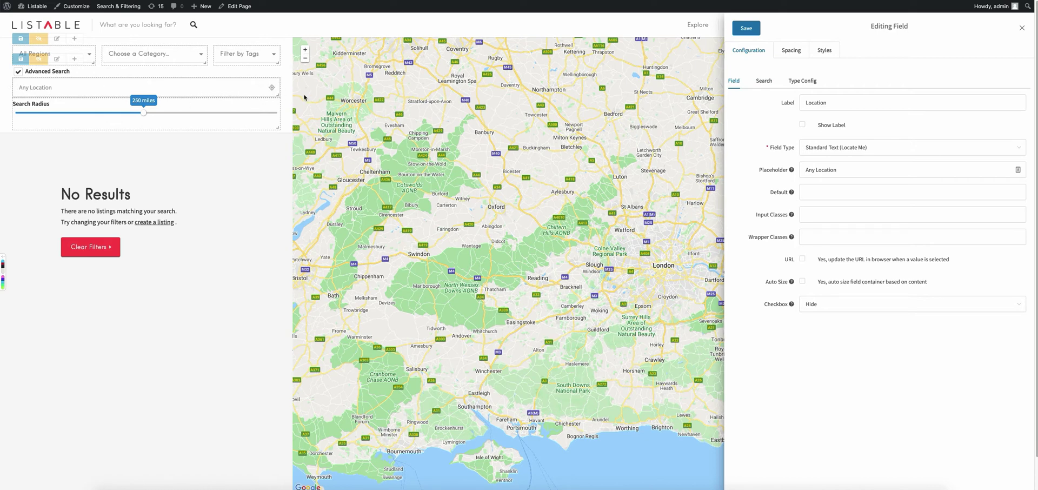
pyautogui.click(788, 53)
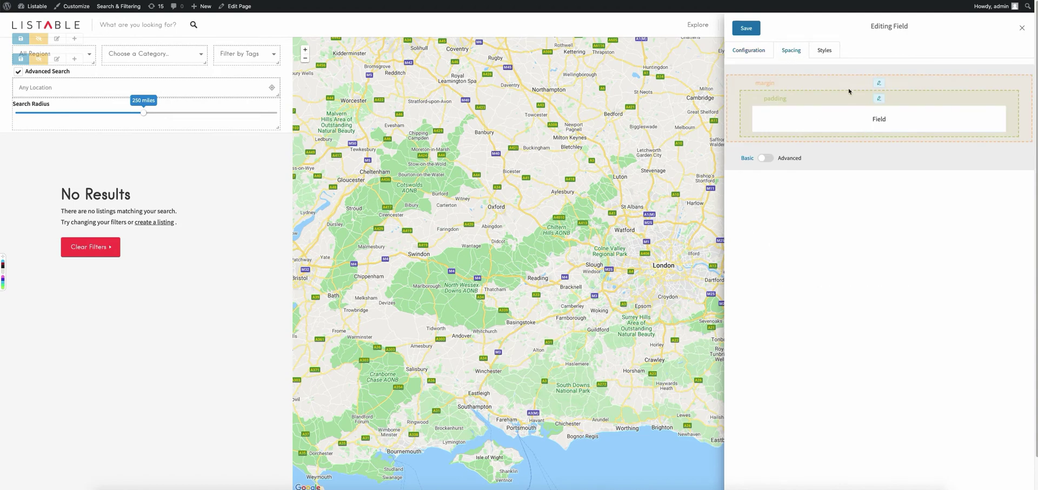
pyautogui.click(879, 84)
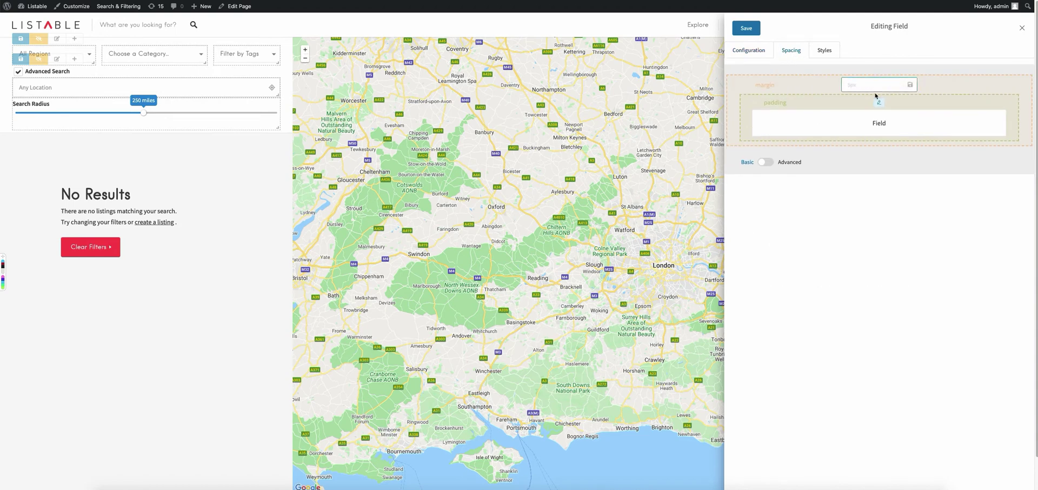
pyautogui.press('Return')
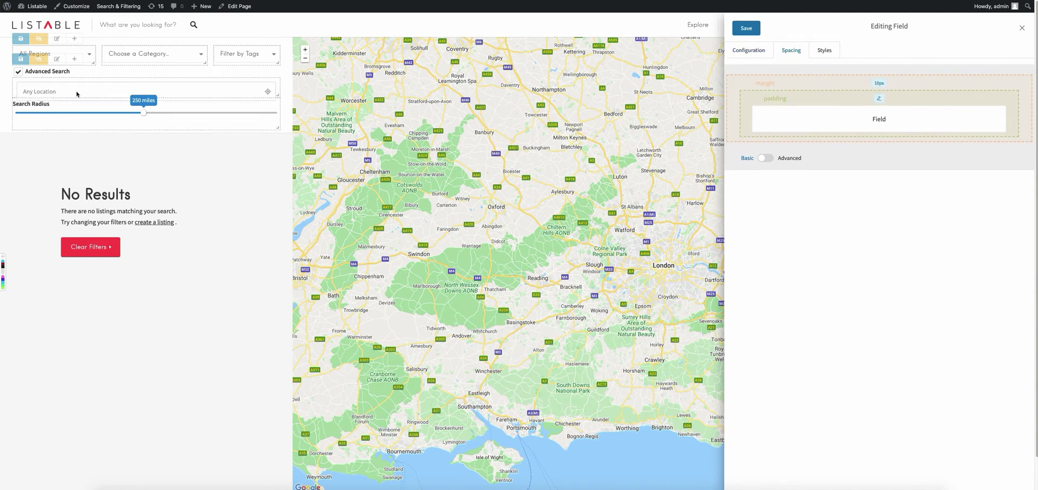
# Step: Save the Location field, and set the Search Radius field's margin to 10px in its spacing settings and save it
pyautogui.click(738, 28)
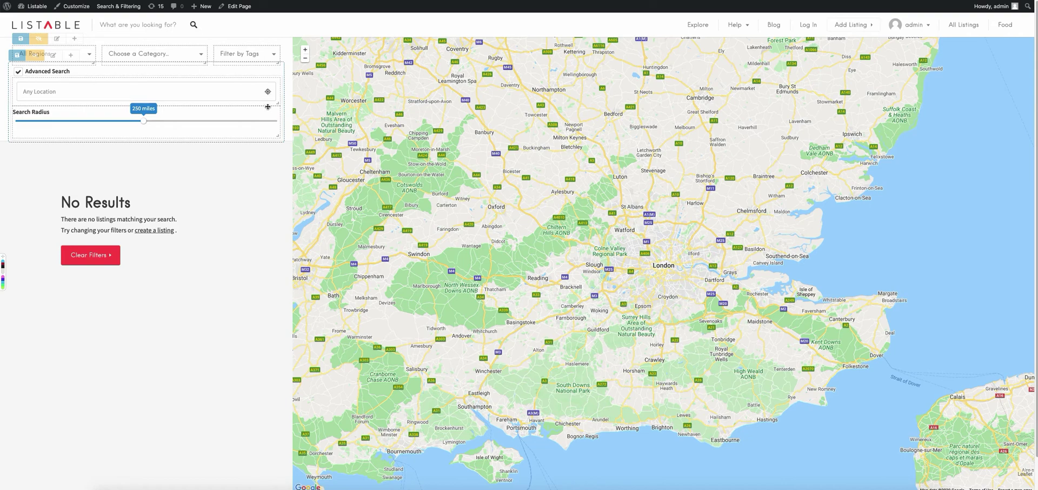
pyautogui.click(22, 112)
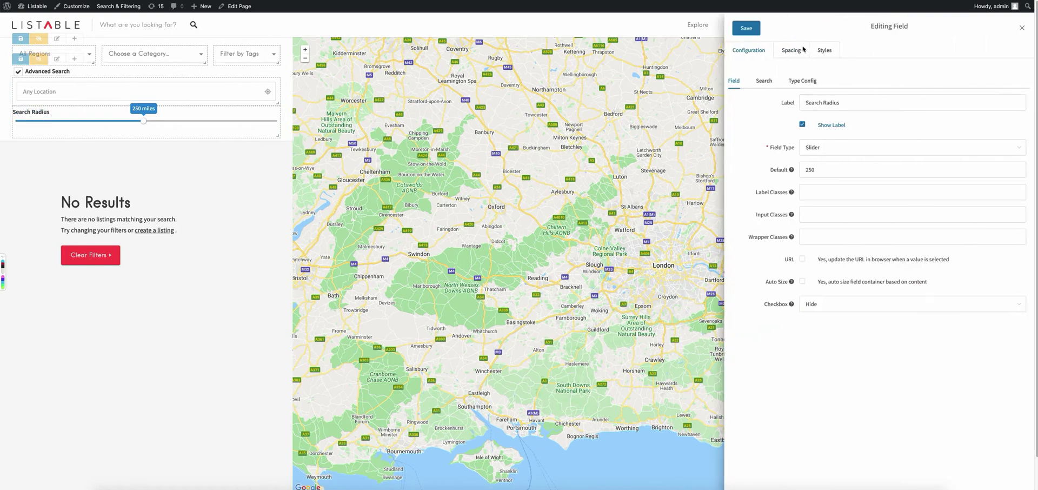
pyautogui.click(785, 51)
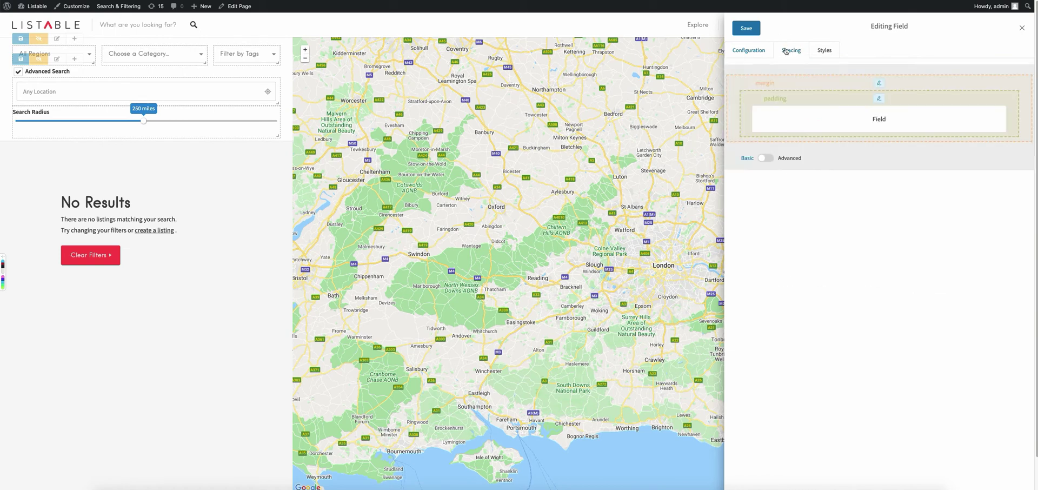
pyautogui.click(879, 82)
pyautogui.write('10px')
pyautogui.press('Return')
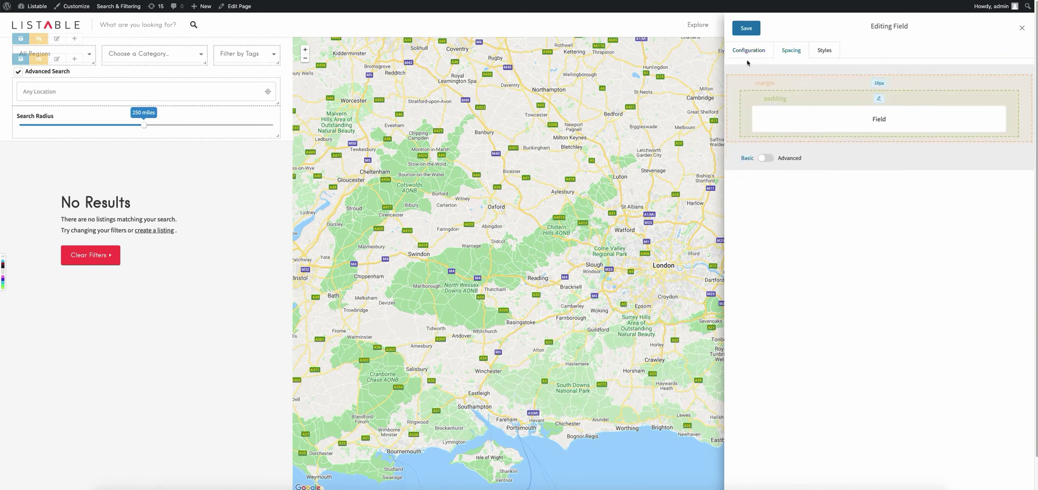
pyautogui.click(747, 29)
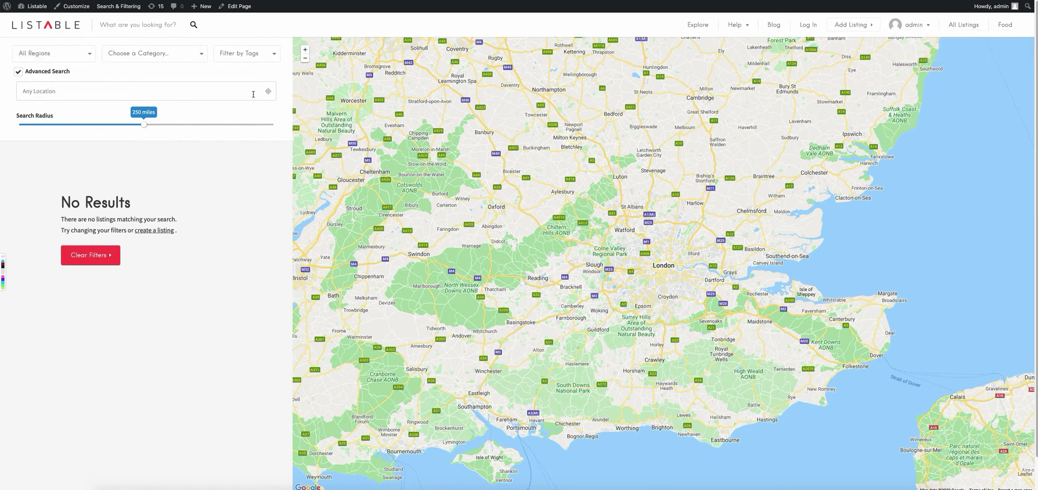
# Step: Toggle Advanced Search off and on to check it, and slightly reduce the height of the Location field's container
pyautogui.click(18, 72)
pyautogui.click(15, 72)
pyautogui.moveTo(129, 125)
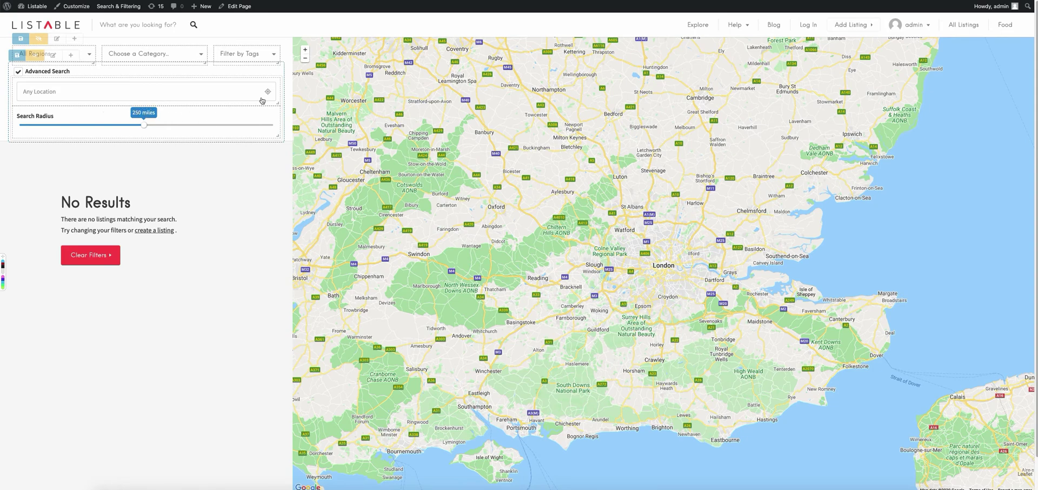
pyautogui.moveTo(278, 104); pyautogui.dragTo(279, 100)
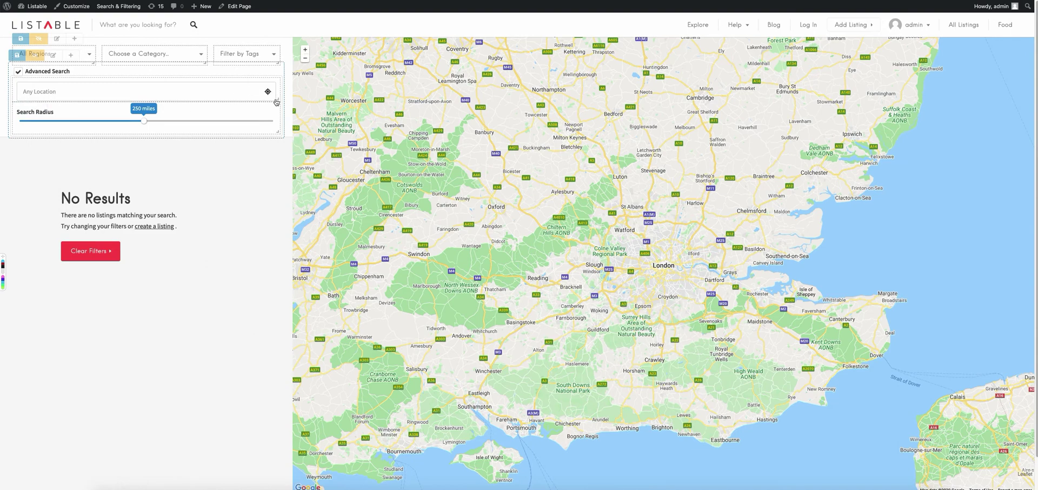
pyautogui.moveTo(278, 99); pyautogui.dragTo(275, 99)
# Step: Switch the Search Radius field's spacing to Advanced and set its left and right margins to 10px
pyautogui.click(23, 108)
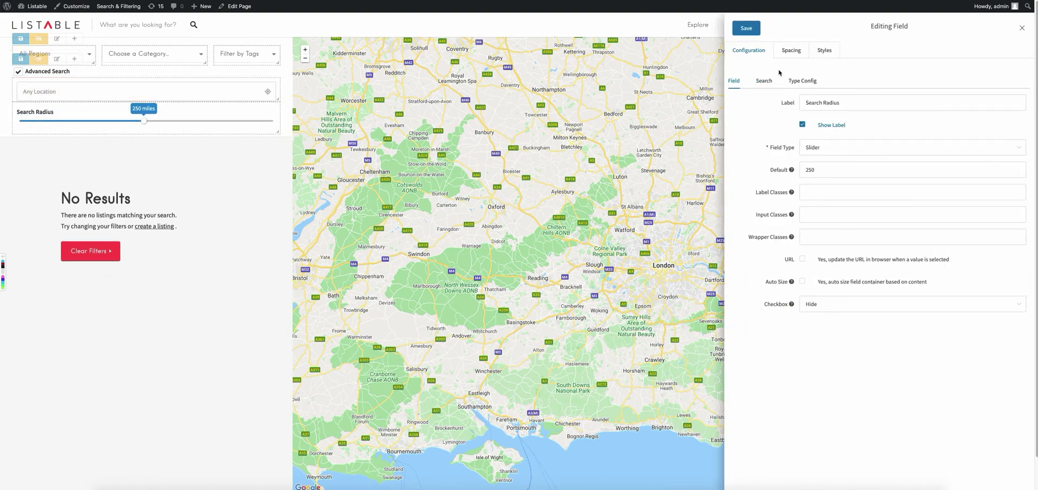
pyautogui.click(797, 51)
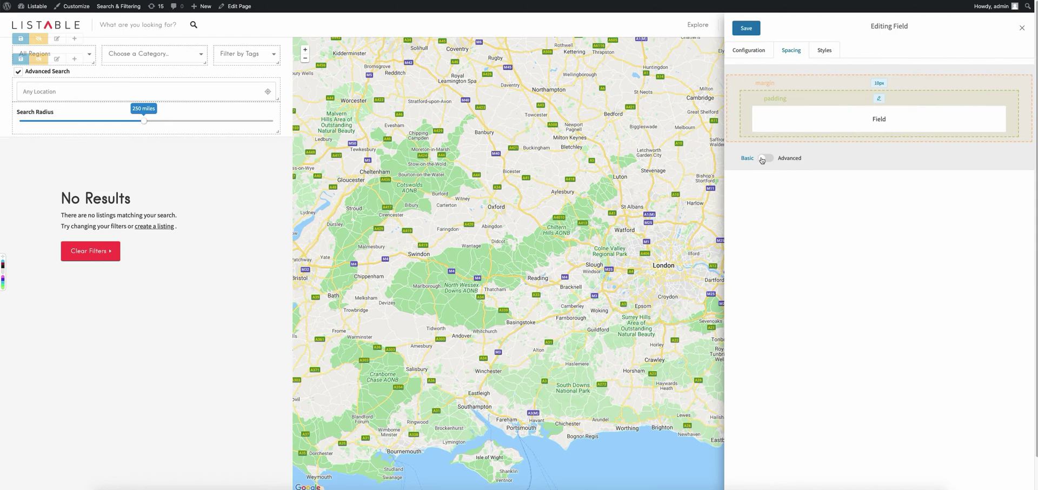
pyautogui.click(766, 179)
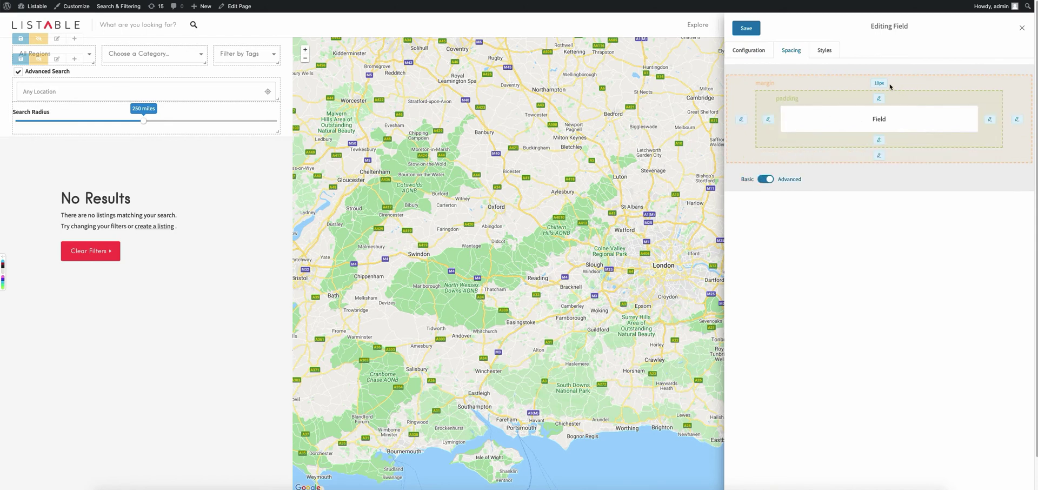
pyautogui.click(742, 119)
pyautogui.write('10')
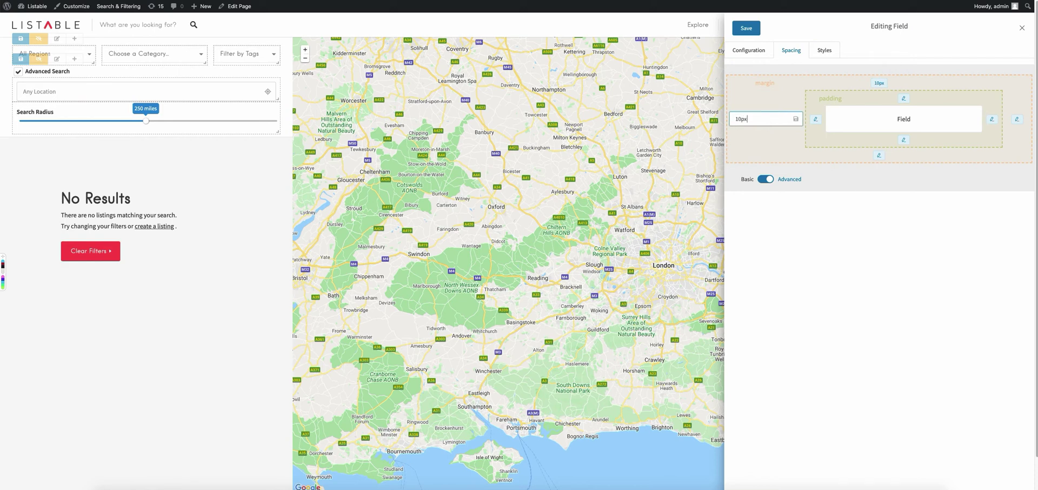
pyautogui.press('Return')
pyautogui.click(1017, 119)
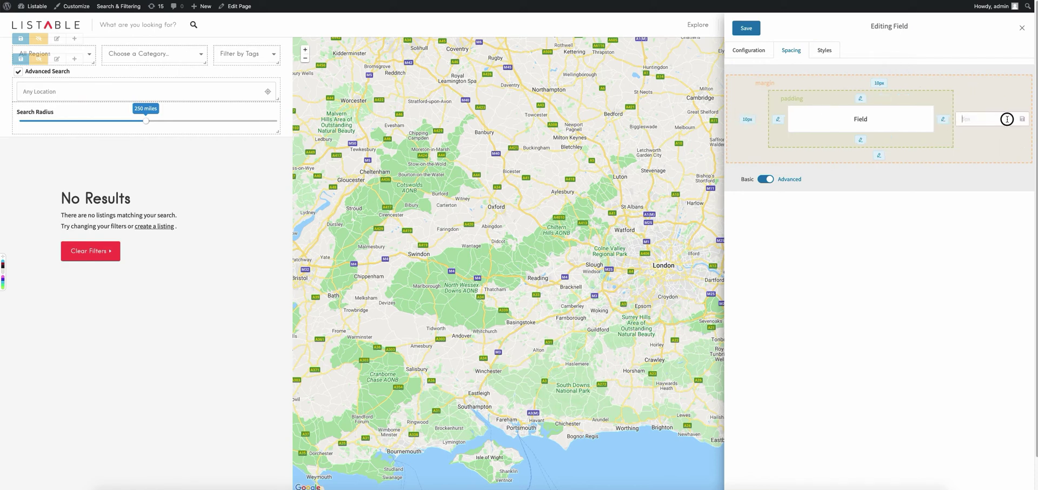
pyautogui.write('10px')
pyautogui.press('Return')
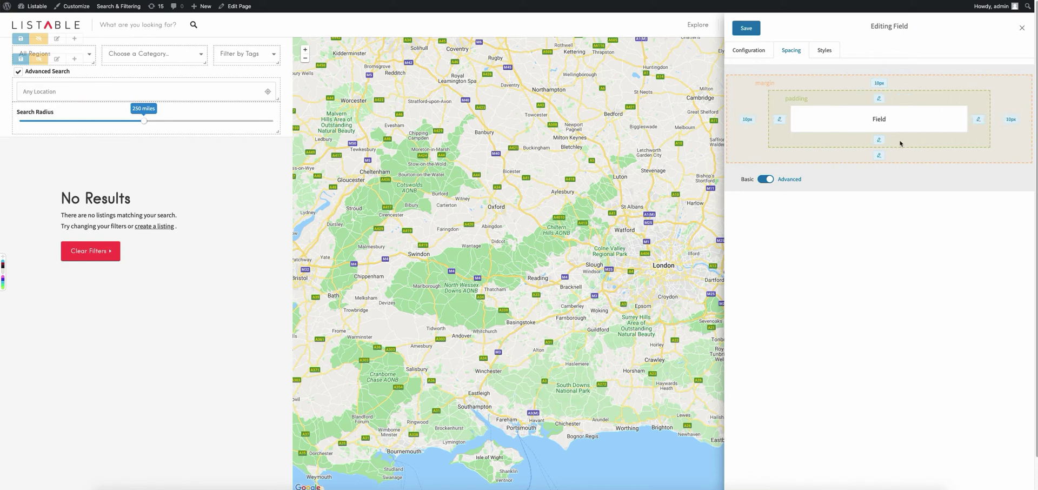
# Step: Set the Search Radius field's bottom margin to 10px and its top margin to 25px
pyautogui.click(879, 156)
pyautogui.write('10px')
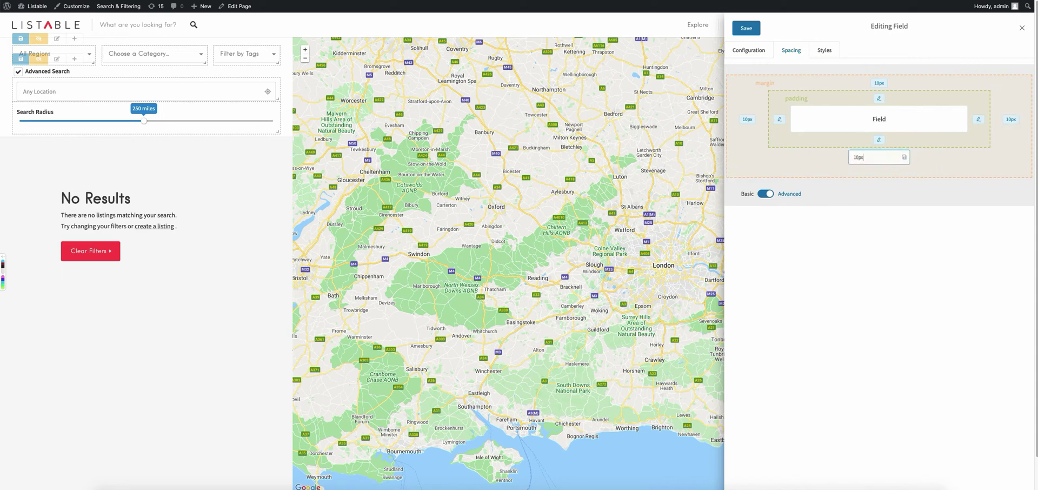
pyautogui.press('Return')
pyautogui.click(881, 83)
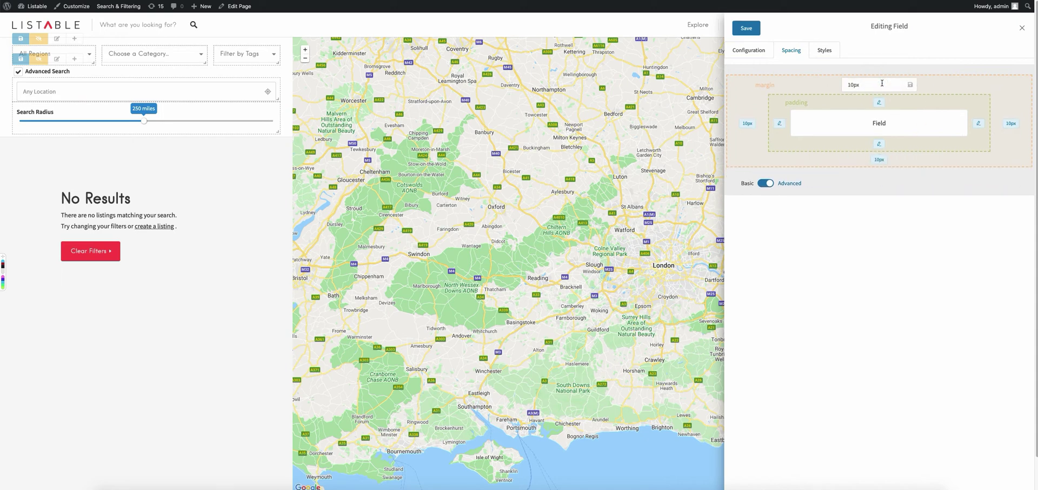
pyautogui.write('25px')
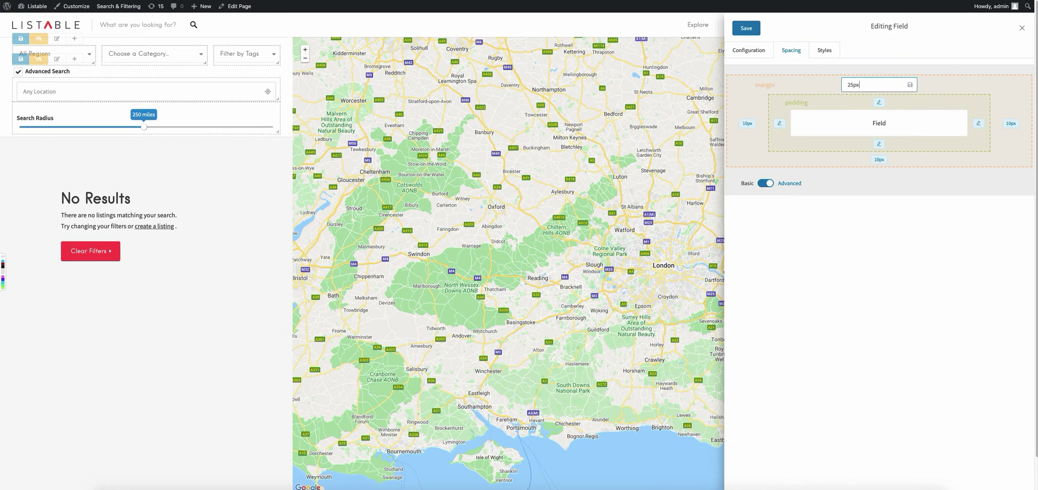
pyautogui.press('Return')
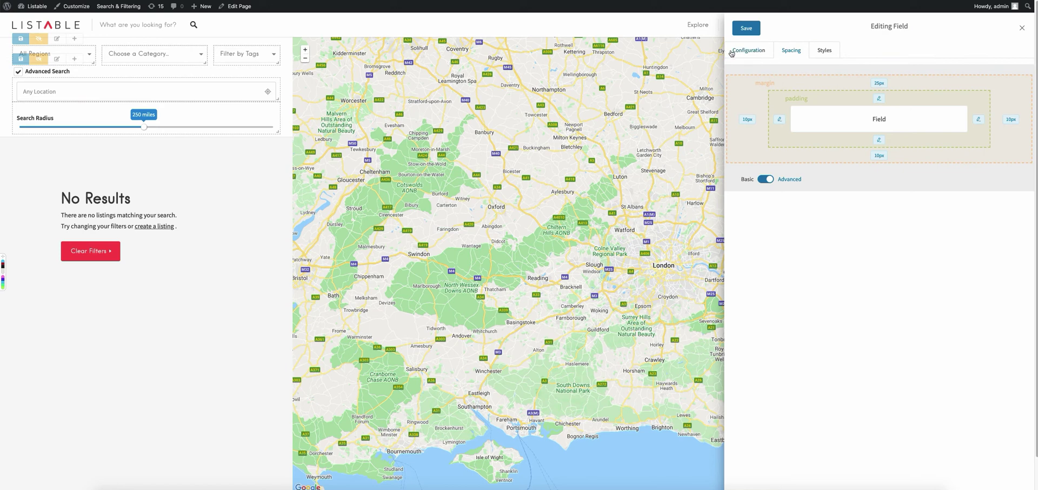
# Step: Try entering margin-top as a Wrapper CSS property in the Search Radius field's styles
pyautogui.click(825, 50)
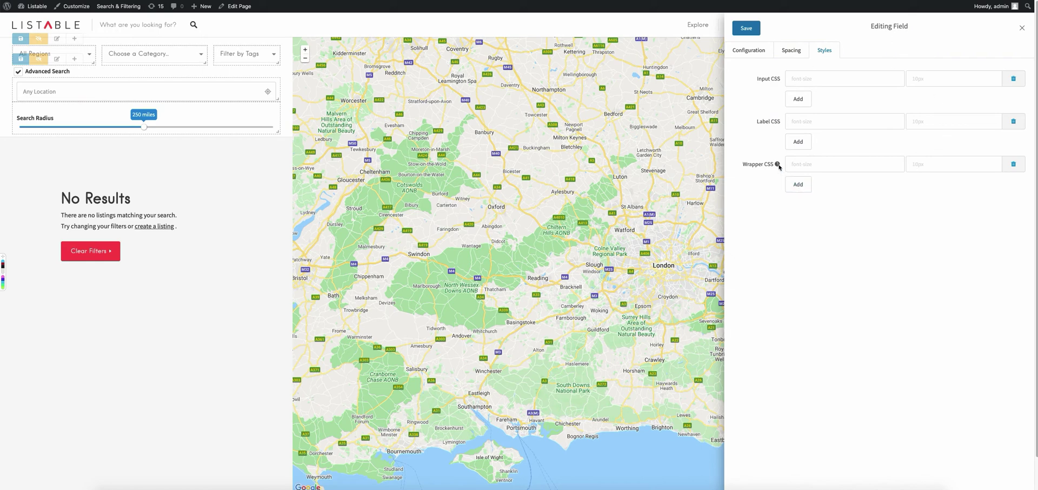
pyautogui.click(840, 165)
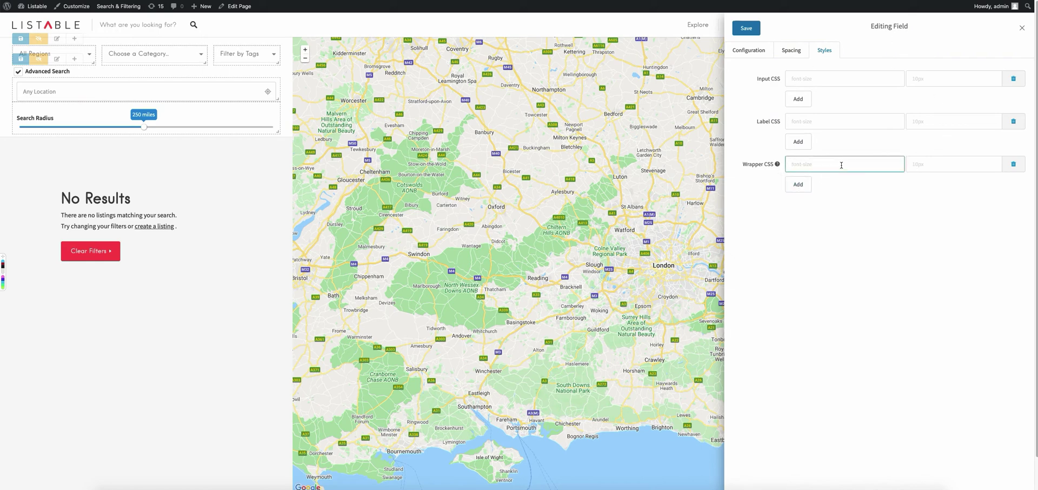
pyautogui.write('margin-top')
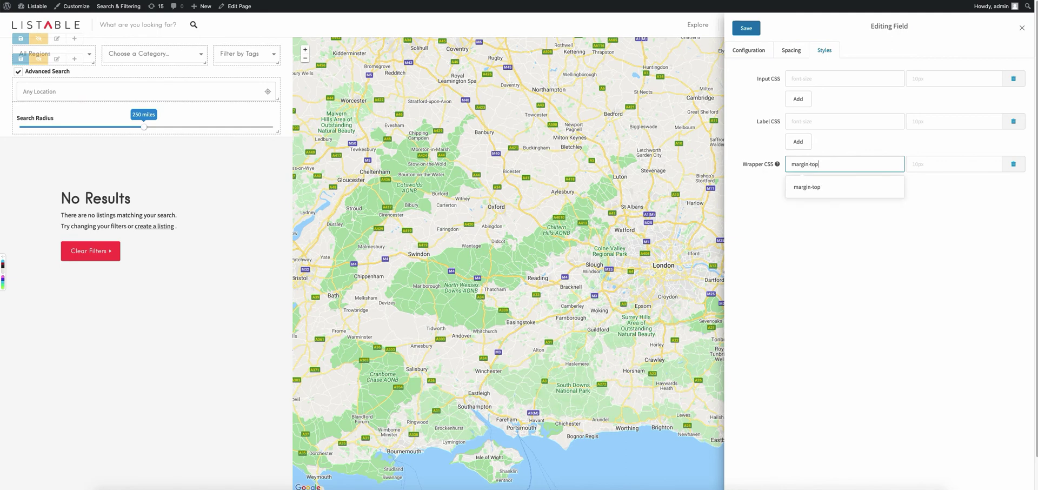
pyautogui.hotkey('ctrl', 'a')
pyautogui.press('BackSpace')
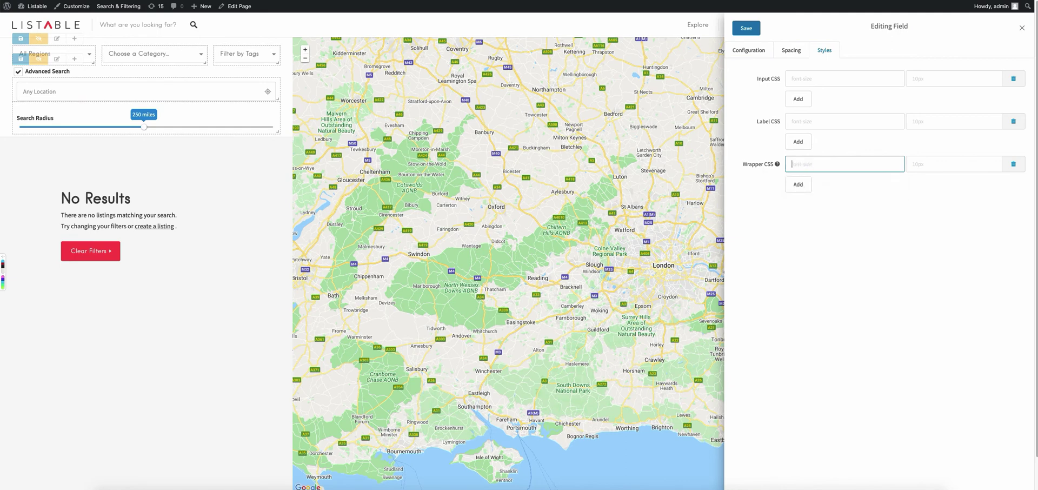
pyautogui.click(792, 50)
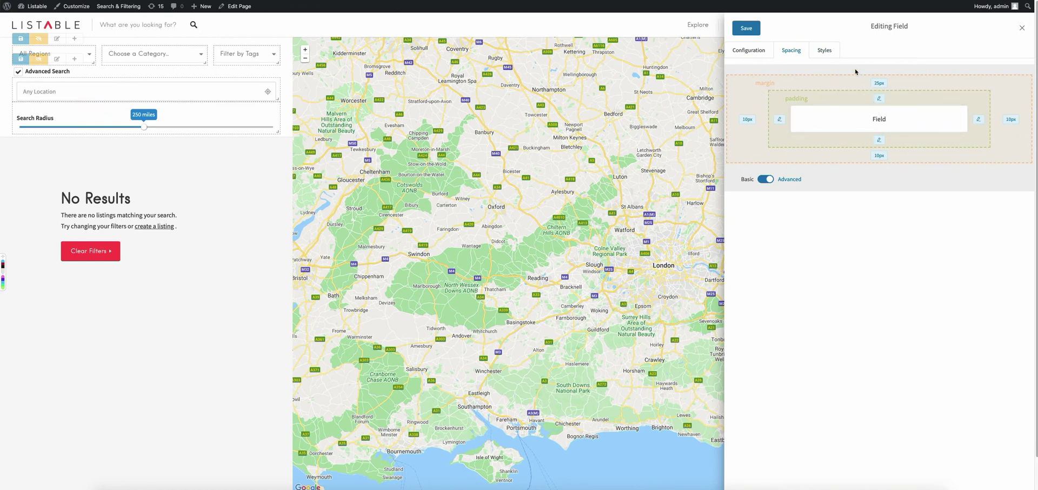
pyautogui.click(820, 54)
pyautogui.click(751, 52)
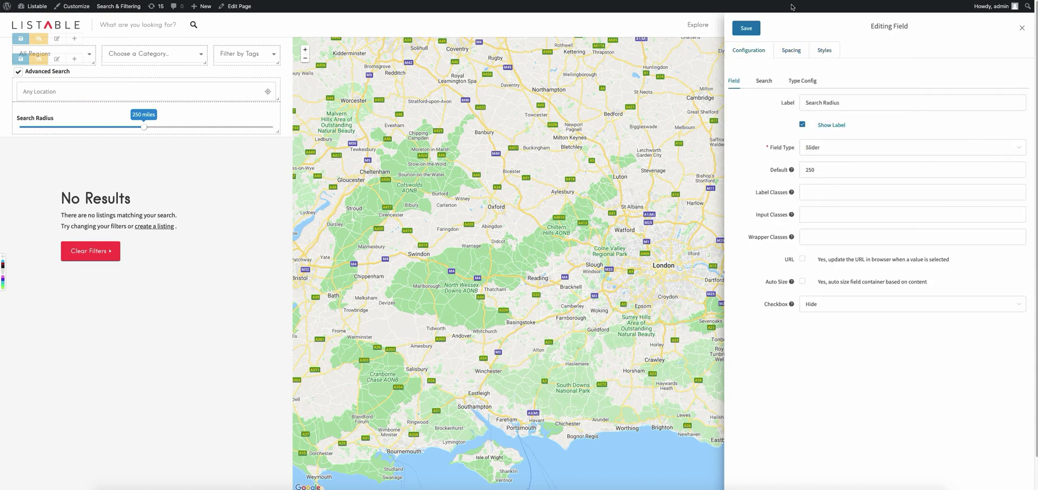
# Step: Save the Search Radius field and its section, and return to the unfiltered listings with the editing controls hidden
pyautogui.click(746, 29)
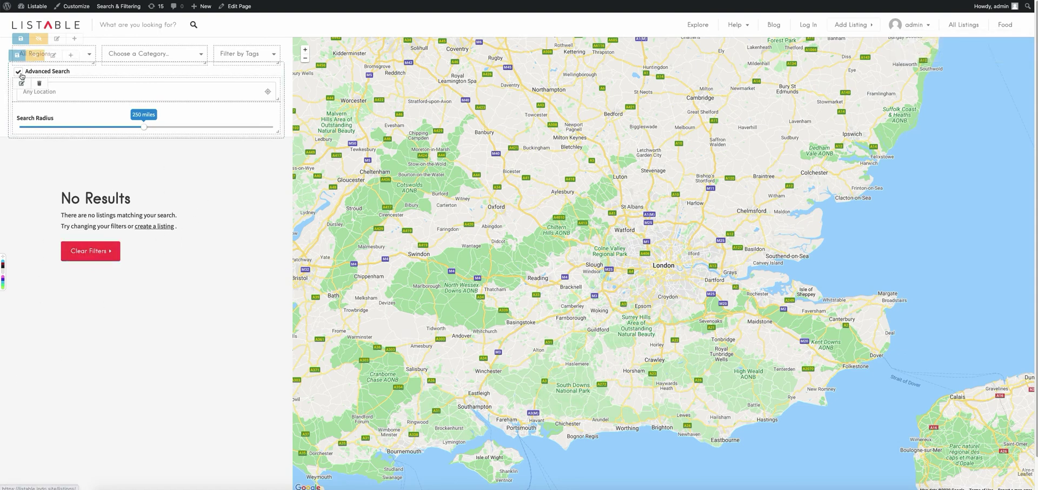
pyautogui.click(17, 56)
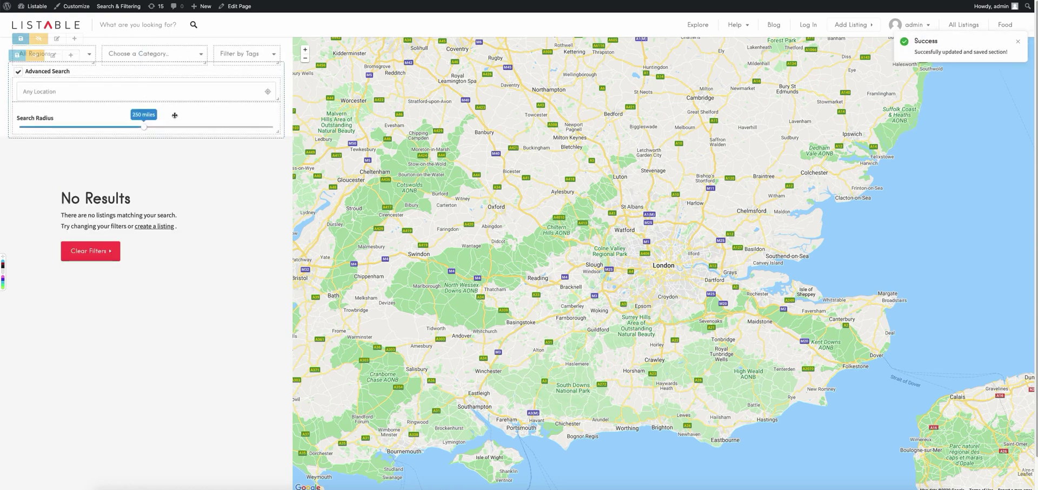
pyautogui.click(81, 252)
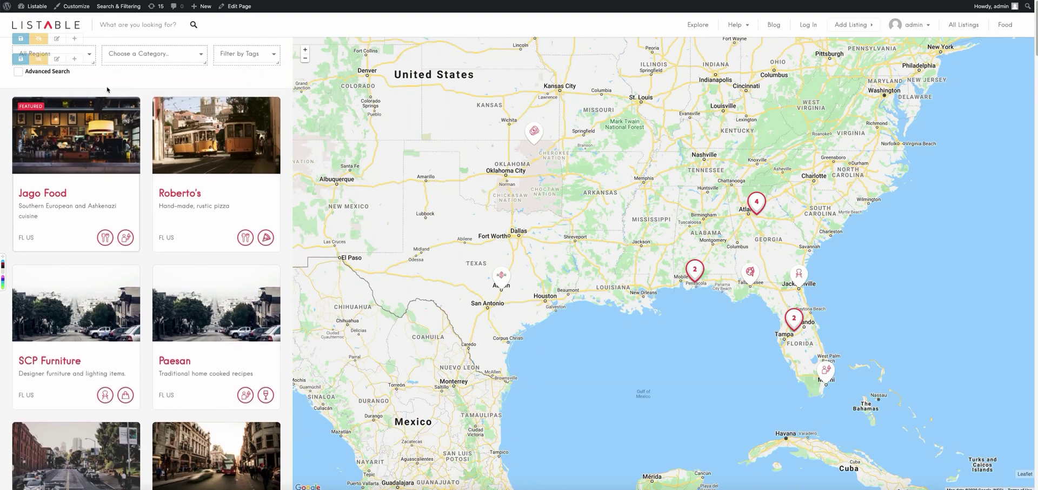
pyautogui.click(35, 38)
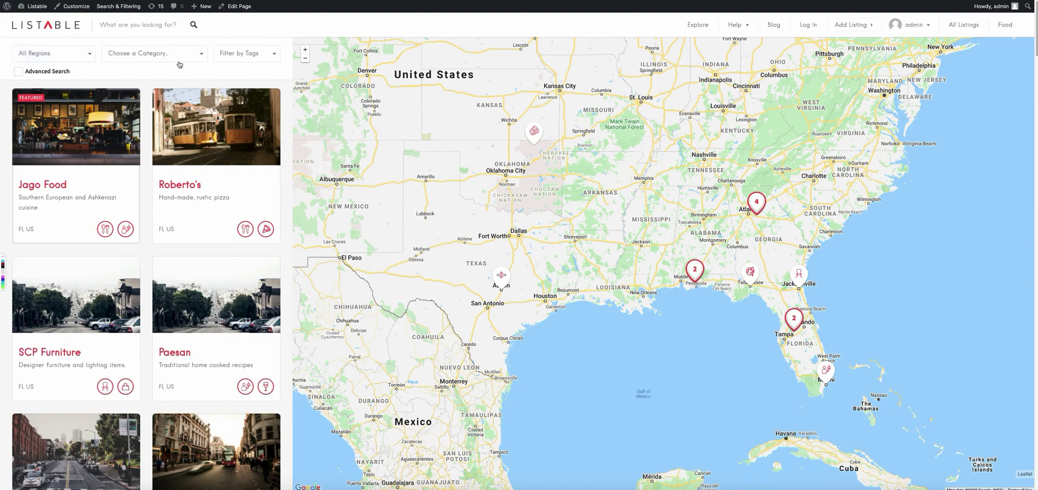
# Step: Expand Advanced Search and fill the location field with the current location using Locate Me
pyautogui.click(18, 71)
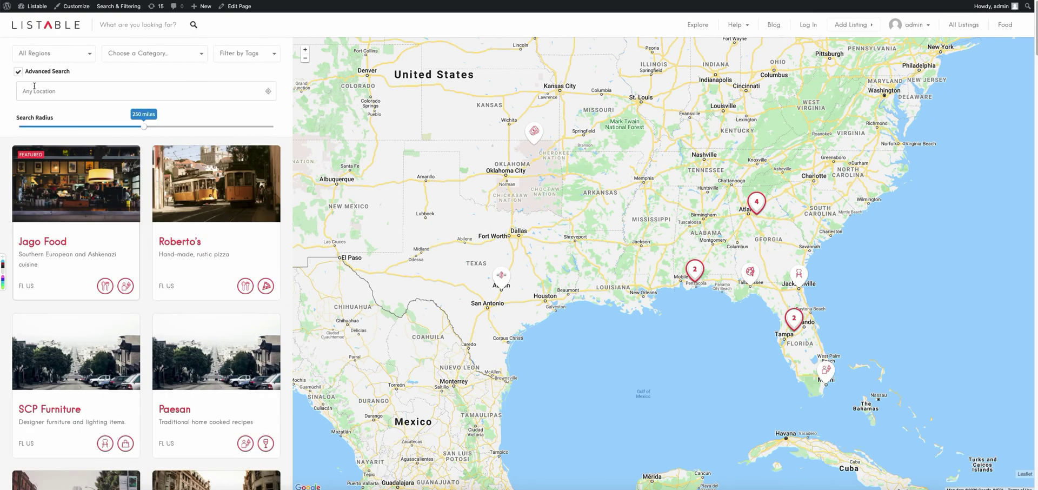
pyautogui.click(106, 93)
pyautogui.click(267, 91)
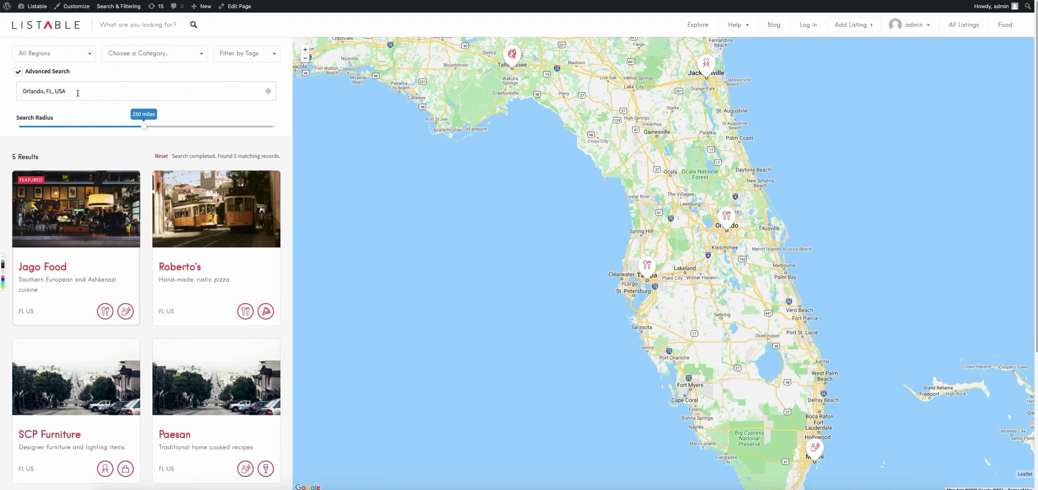
pyautogui.moveTo(22, 91); pyautogui.dragTo(70, 92)
pyautogui.click(112, 85)
# Step: Test the Search Radius slider at 500, 50 and 220 miles, and return it to 250 miles
pyautogui.moveTo(144, 126); pyautogui.dragTo(273, 129)
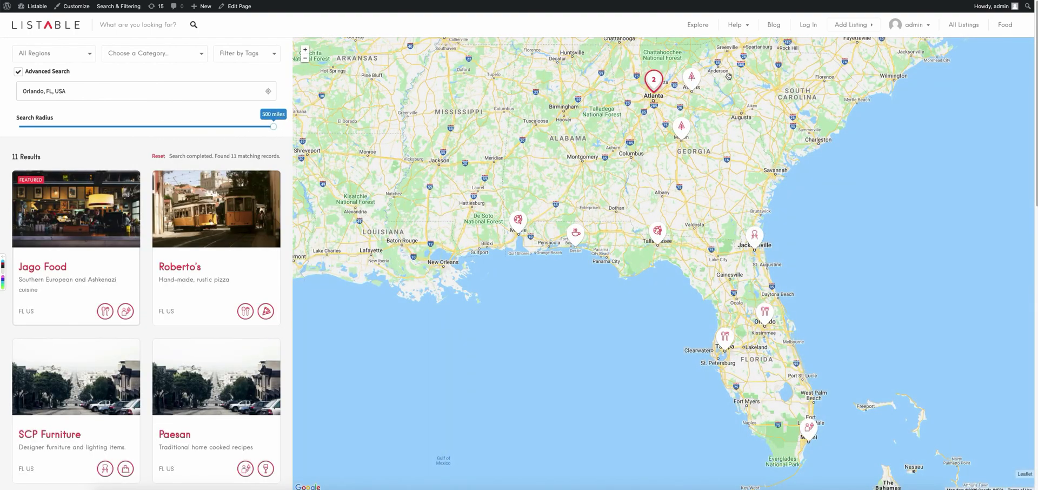
pyautogui.moveTo(273, 126); pyautogui.dragTo(42, 129)
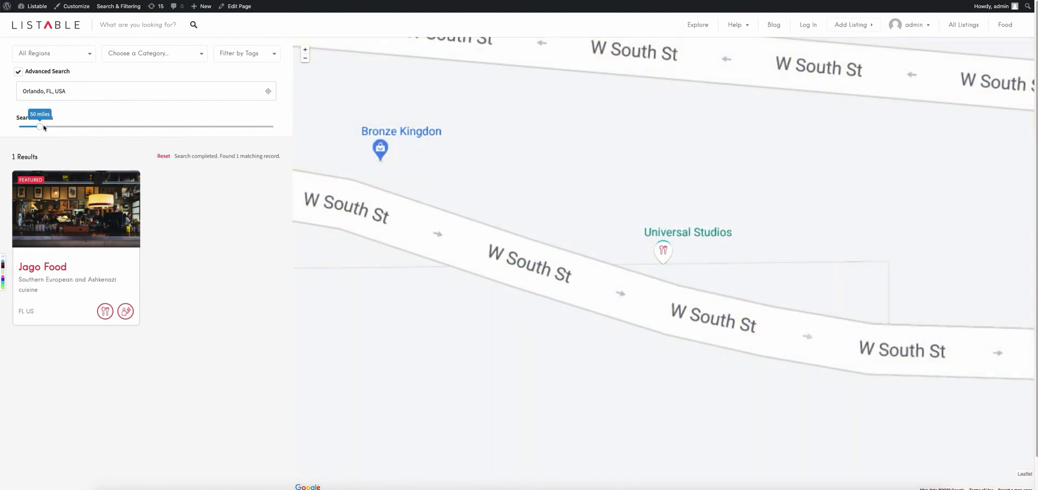
pyautogui.moveTo(44, 127); pyautogui.dragTo(129, 128)
pyautogui.click(106, 130)
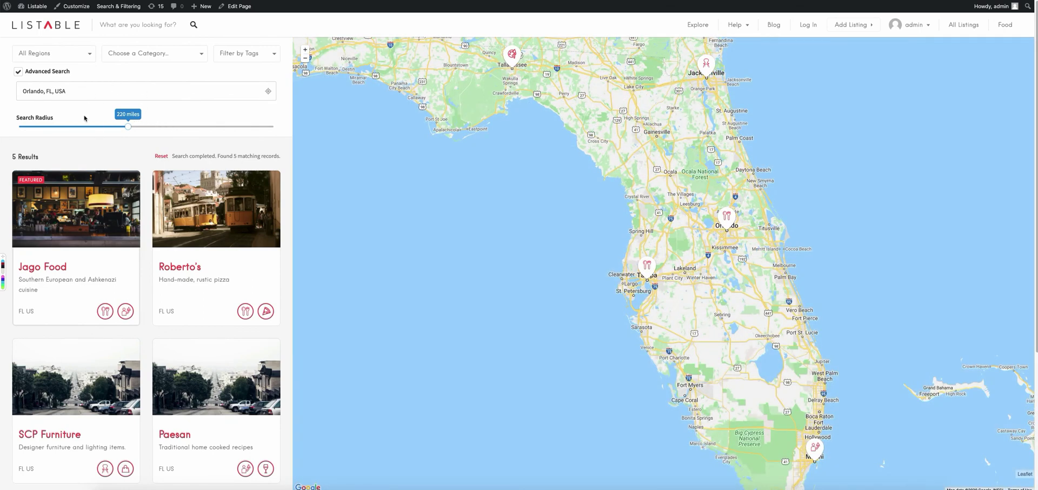
pyautogui.moveTo(128, 128); pyautogui.dragTo(144, 128)
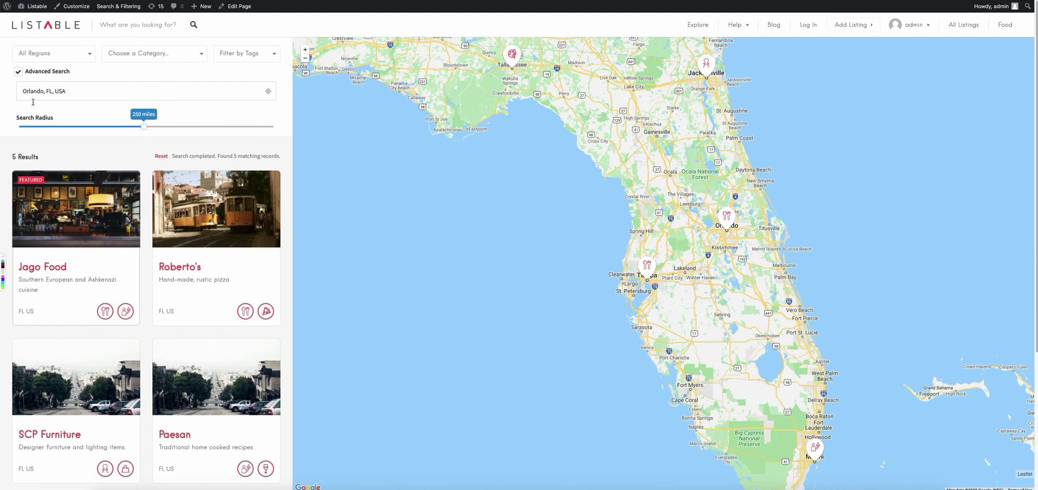